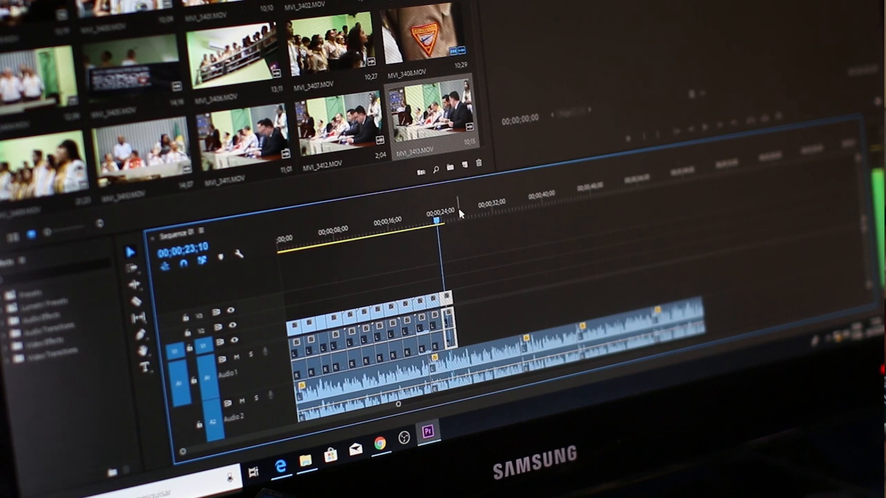
{"action": "key", "text": "space"}
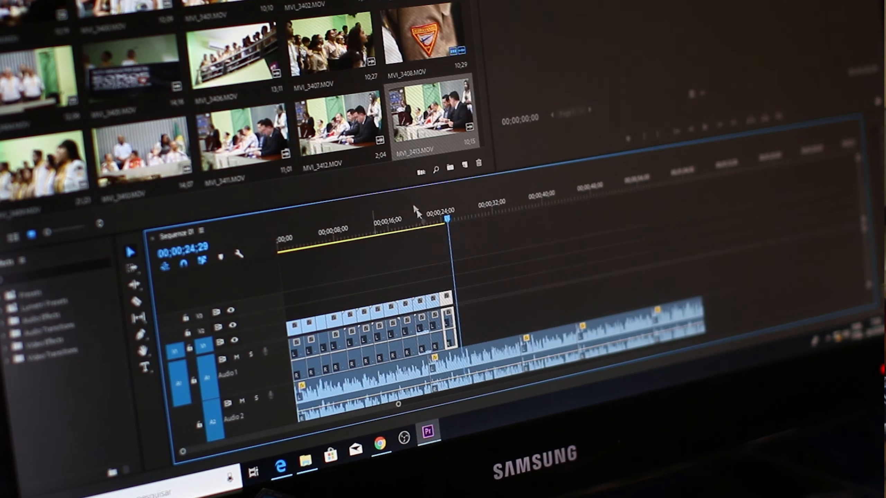
{"action": "left_click_drag", "start_coordinate": [441, 328], "coordinate": [466, 326]}
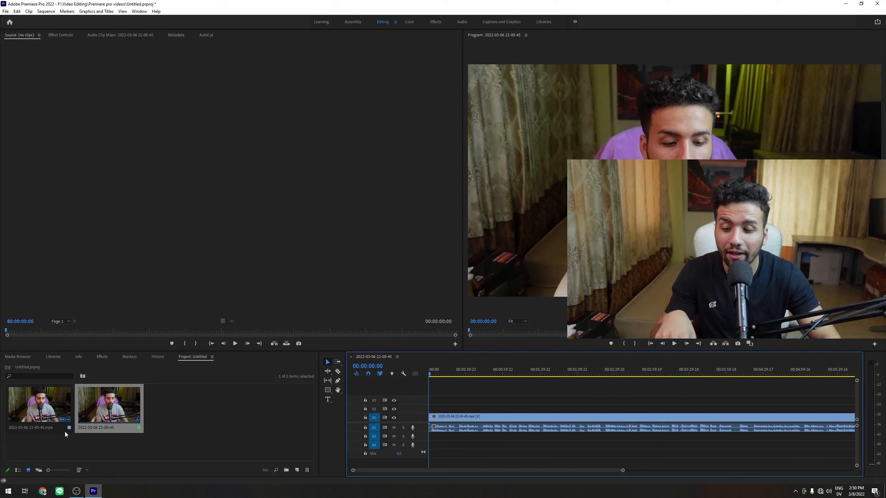
{"action": "left_click", "coordinate": [57, 461]}
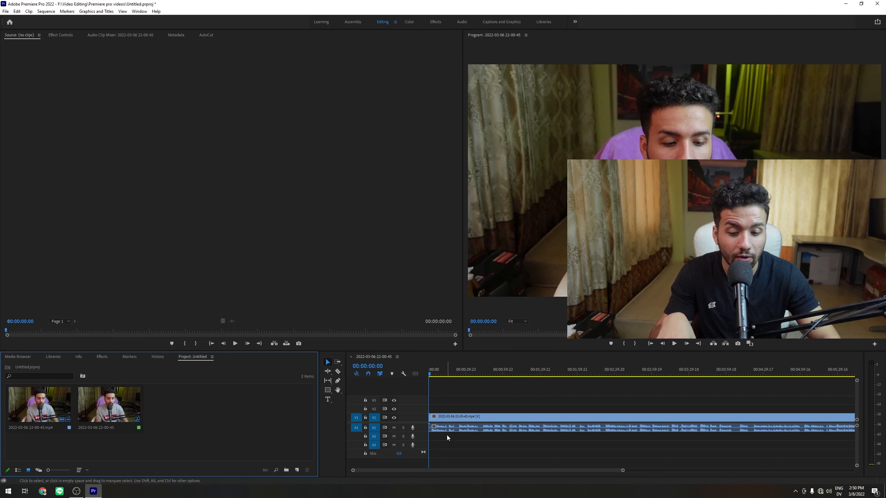
{"action": "left_click_drag", "start_coordinate": [623, 470], "coordinate": [479, 470]}
{"action": "left_click", "coordinate": [529, 429]}
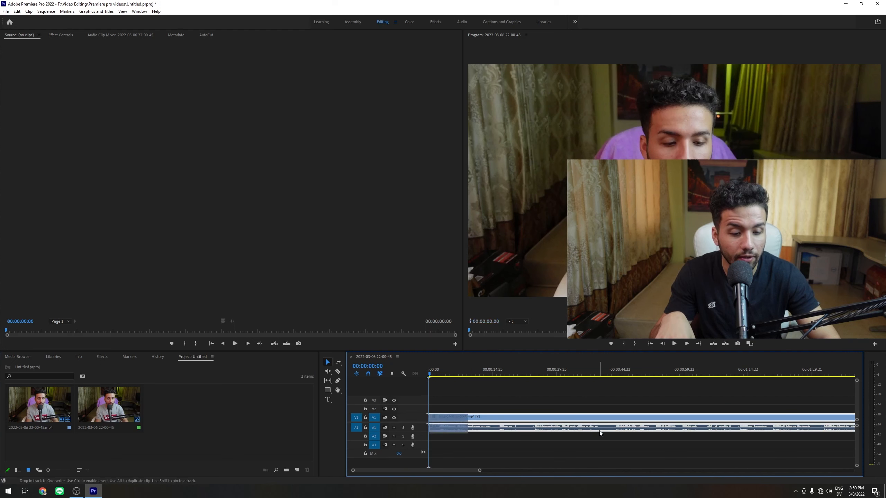
{"action": "left_click_drag", "start_coordinate": [480, 470], "coordinate": [682, 471]}
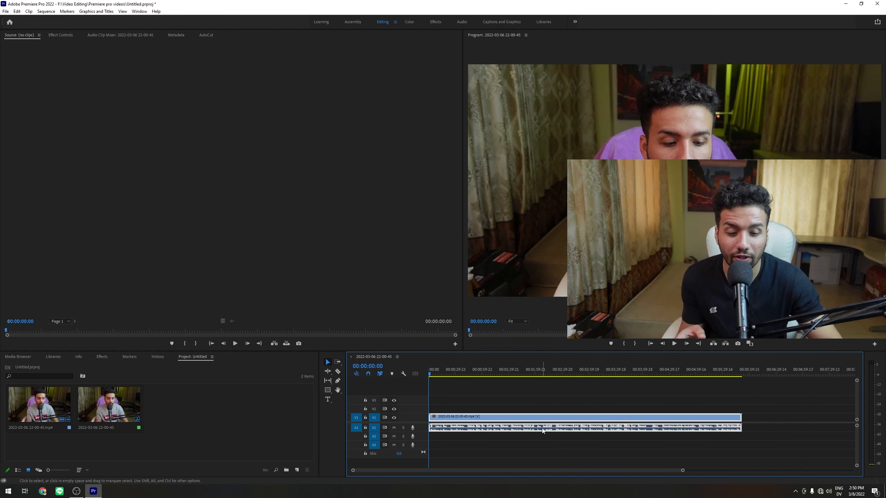
- Open the sequence's media export settings and set the format to Waveform Audio with the WAV 48 kHz 16-bit preset
{"action": "left_click", "coordinate": [4, 12]}
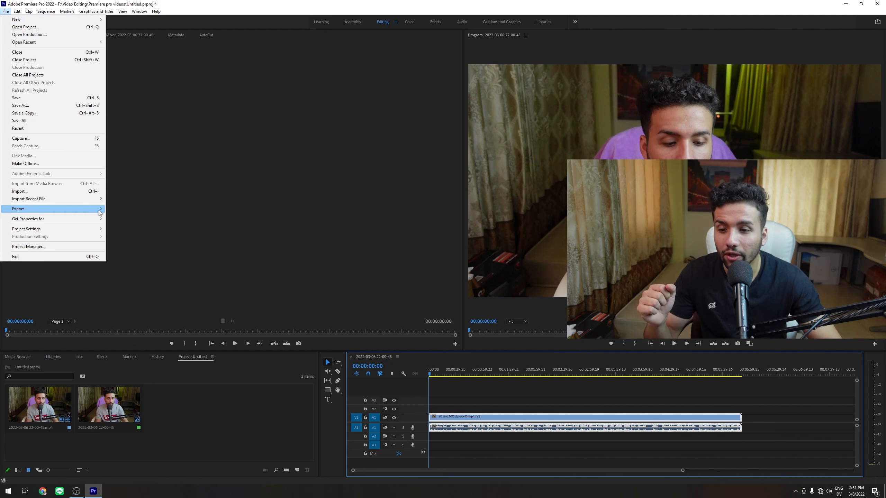
{"action": "left_click", "coordinate": [114, 209]}
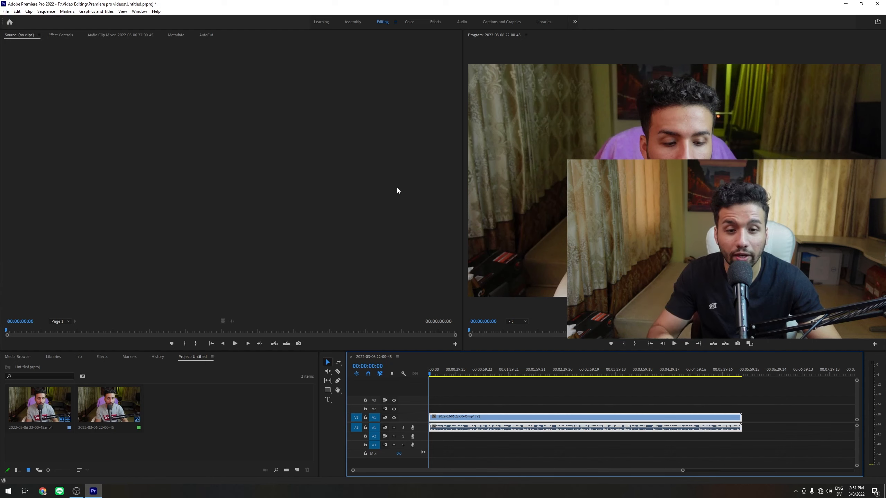
{"action": "left_click_drag", "start_coordinate": [537, 92], "coordinate": [452, 71]}
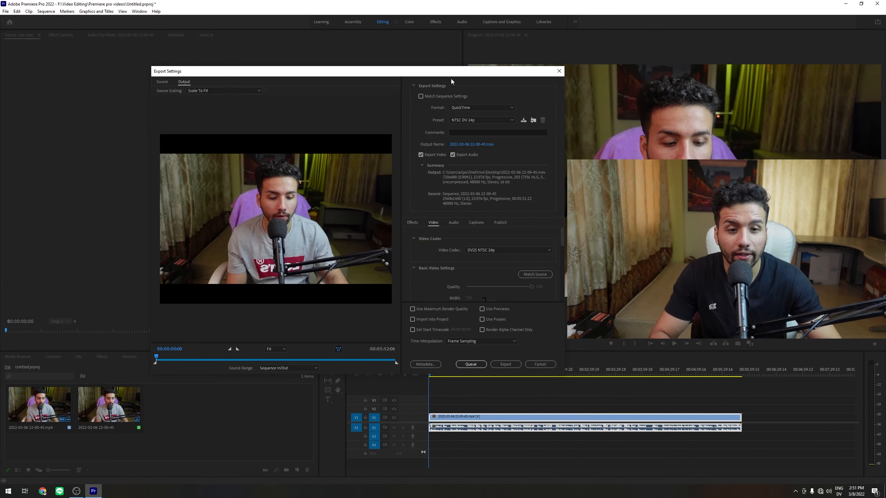
{"action": "left_click", "coordinate": [483, 107]}
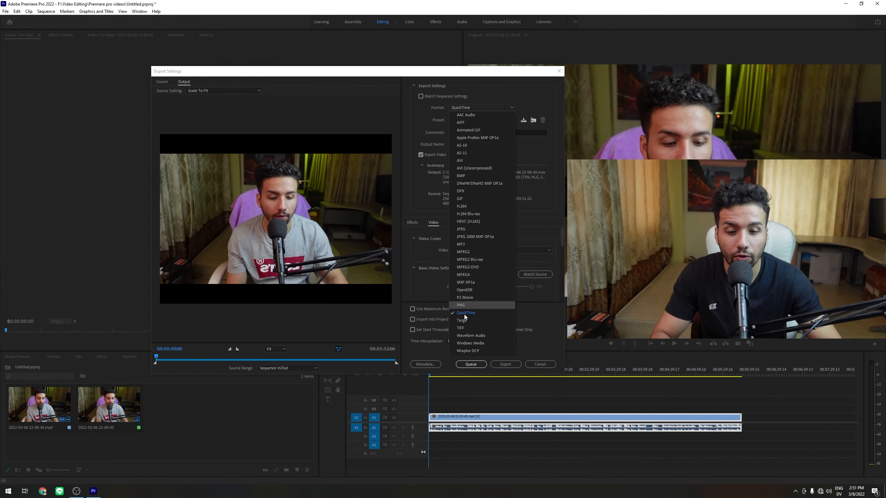
{"action": "left_click", "coordinate": [474, 335]}
{"action": "left_click", "coordinate": [484, 120]}
{"action": "left_click", "coordinate": [420, 126]}
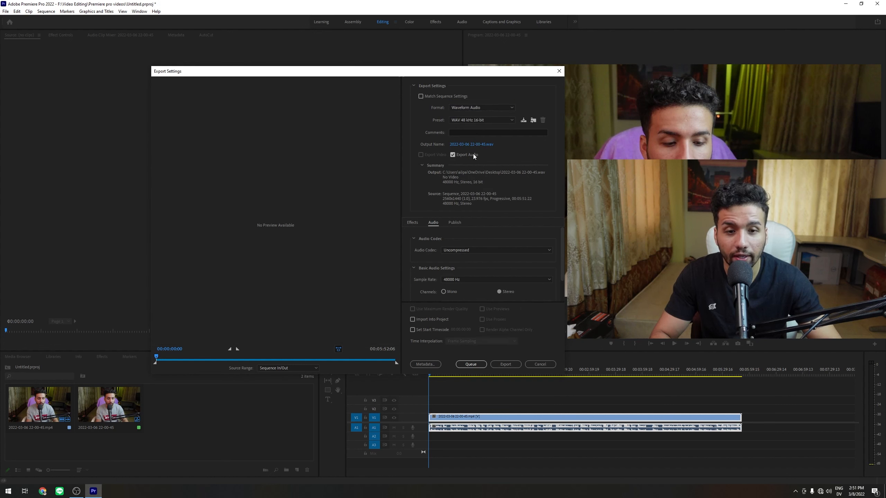
- Name the output file auditon and export the sequence's audio
{"action": "left_click", "coordinate": [477, 145]}
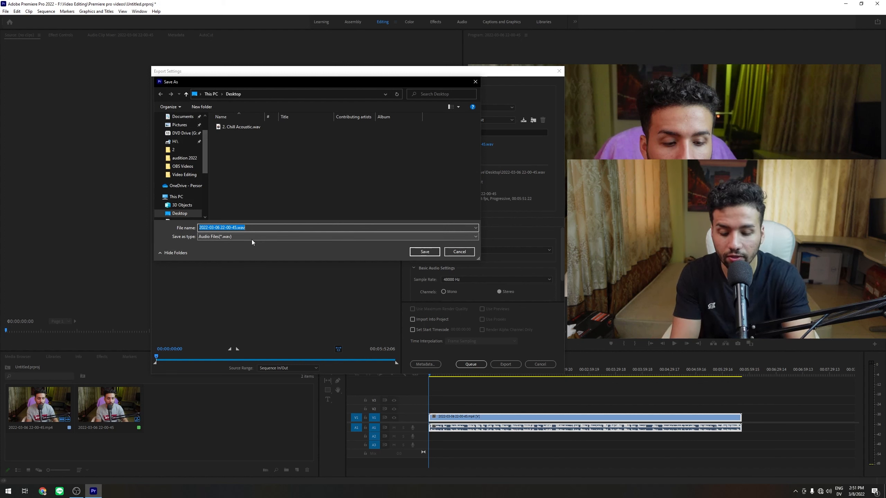
{"action": "type", "text": "auditon"}
{"action": "key", "text": "Return"}
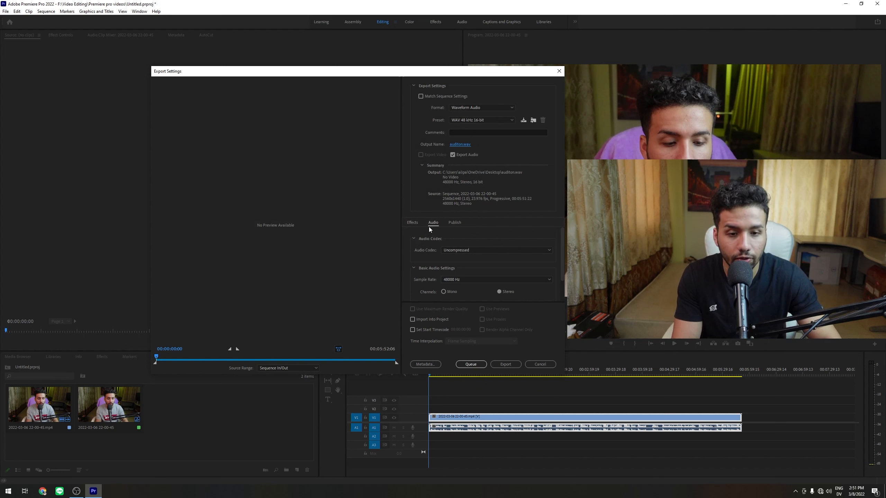
{"action": "left_click", "coordinate": [505, 364]}
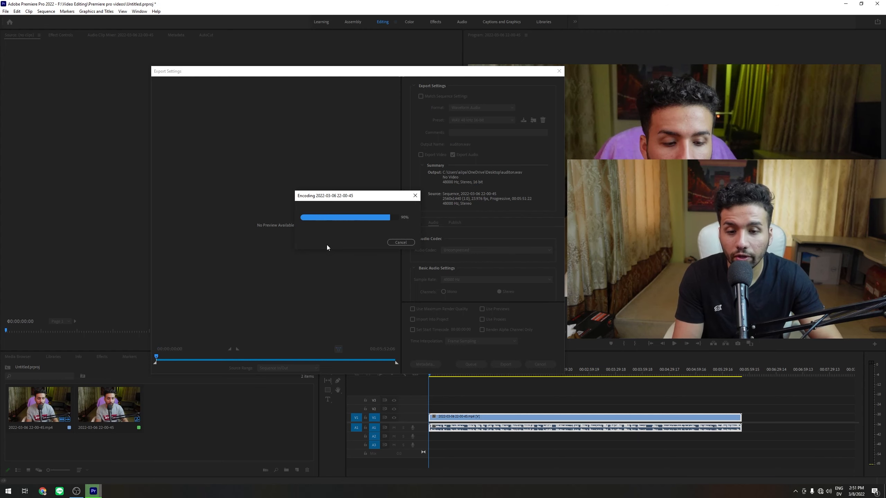
- Minimize the open windows and find the exported auditon.wav file on the desktop
{"action": "left_click", "coordinate": [845, 4]}
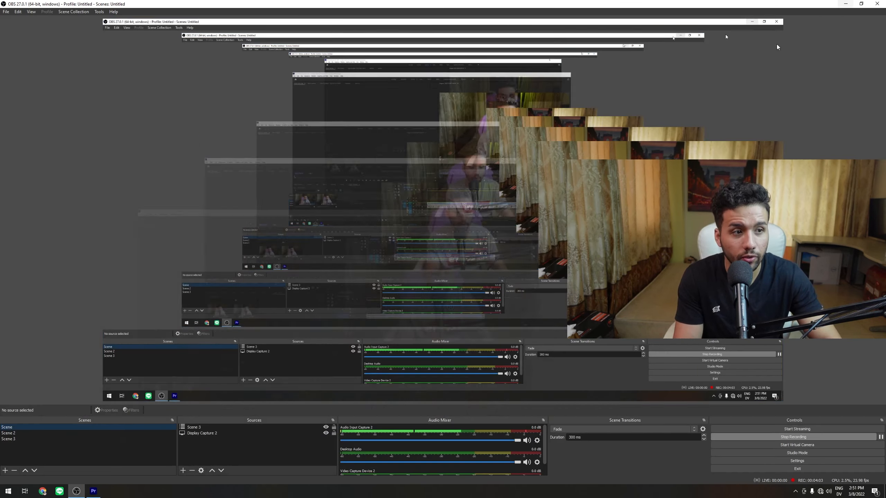
{"action": "left_click", "coordinate": [844, 4]}
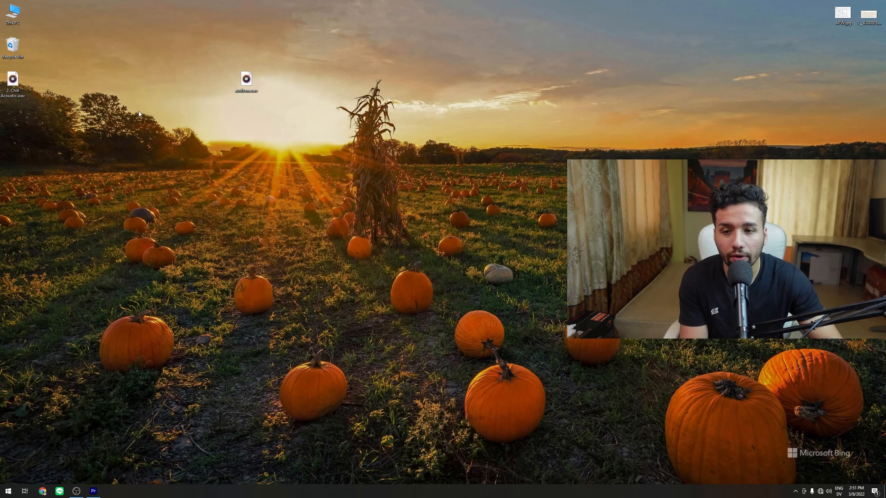
{"action": "left_click_drag", "start_coordinate": [172, 56], "coordinate": [296, 121]}
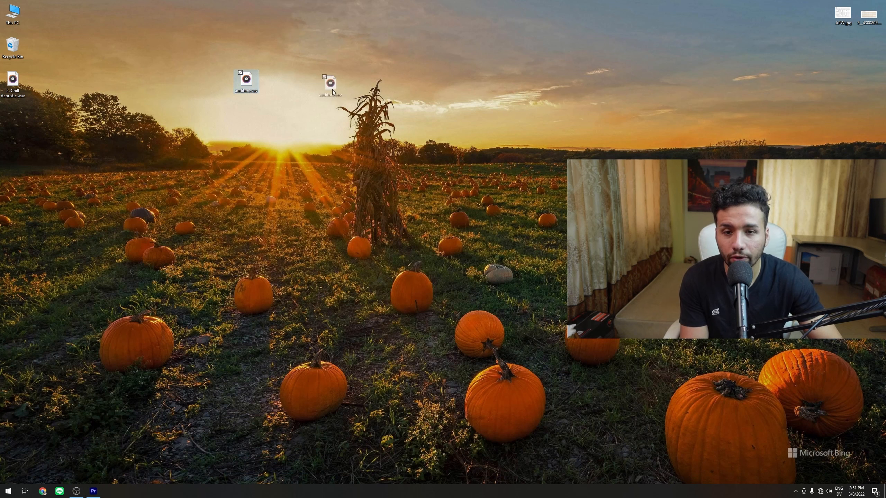
{"action": "left_click_drag", "start_coordinate": [459, 76], "coordinate": [459, 76]}
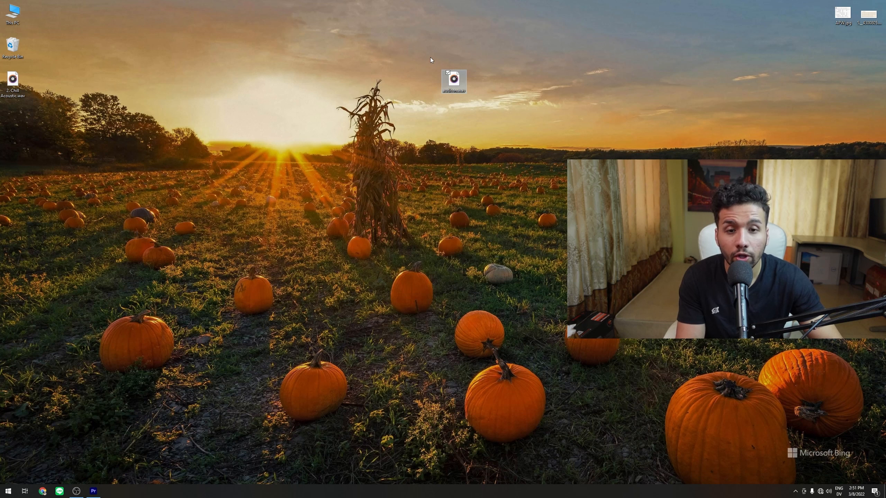
{"action": "left_click", "coordinate": [440, 59]}
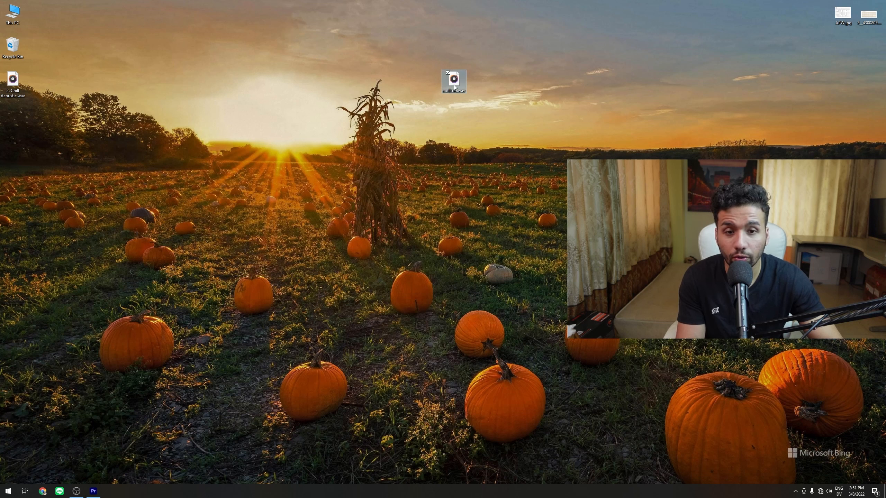
- Launch Adobe Audition and open the exported auditon.wav file from the desktop
{"action": "left_click", "coordinate": [9, 491]}
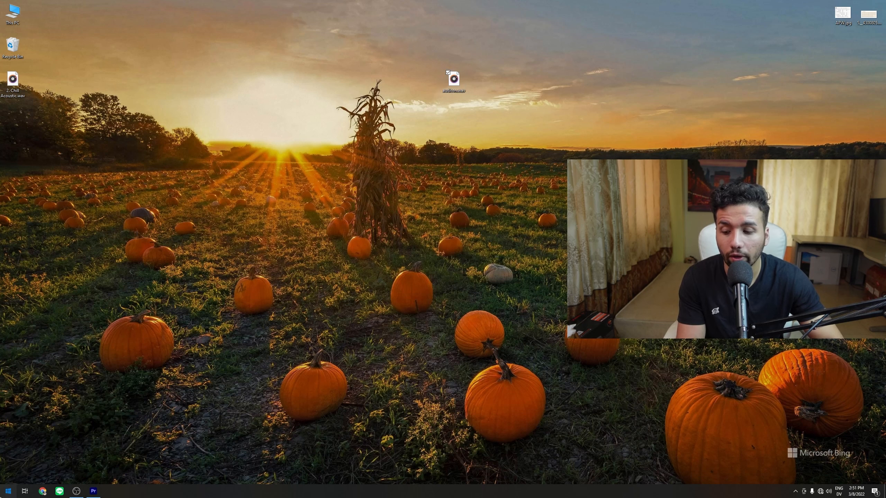
{"action": "left_click", "coordinate": [327, 303]}
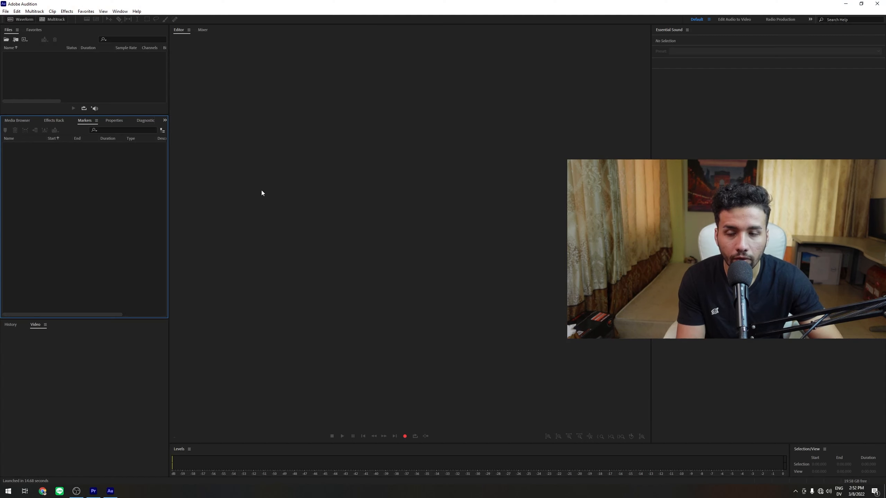
{"action": "double_click", "coordinate": [98, 80]}
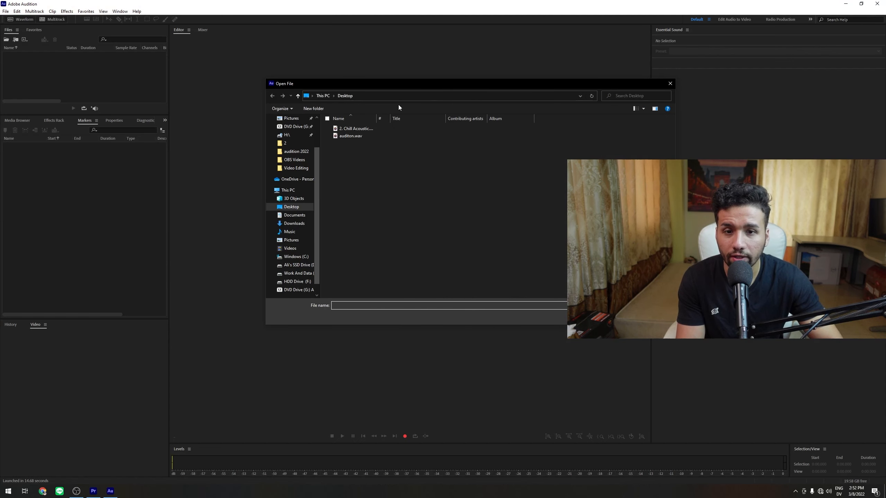
{"action": "left_click", "coordinate": [366, 136]}
{"action": "left_click", "coordinate": [622, 317]}
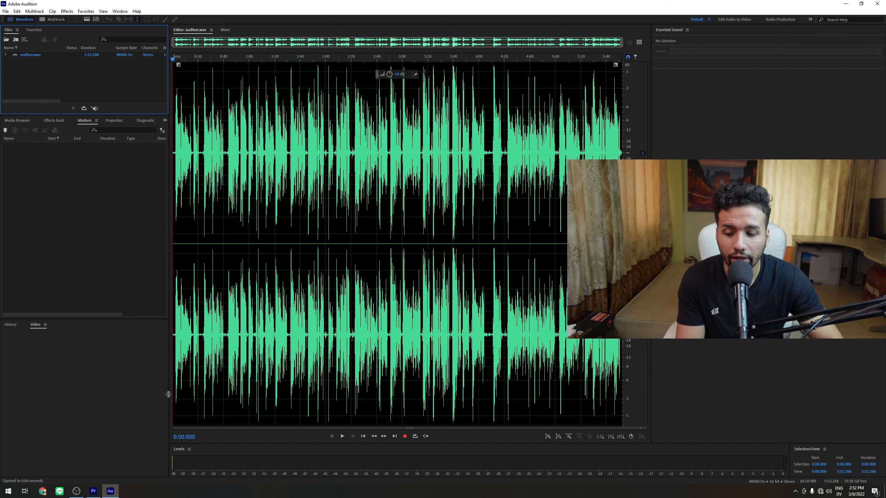
{"action": "left_click", "coordinate": [93, 491]}
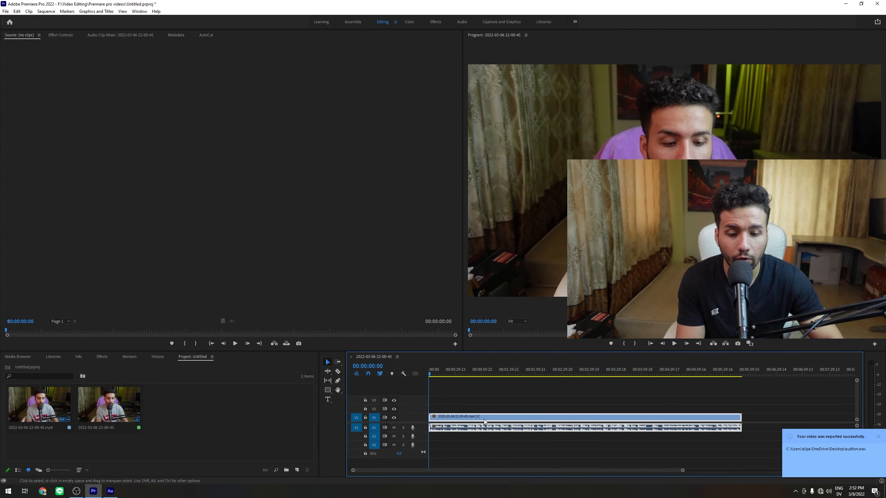
{"action": "left_click", "coordinate": [110, 491]}
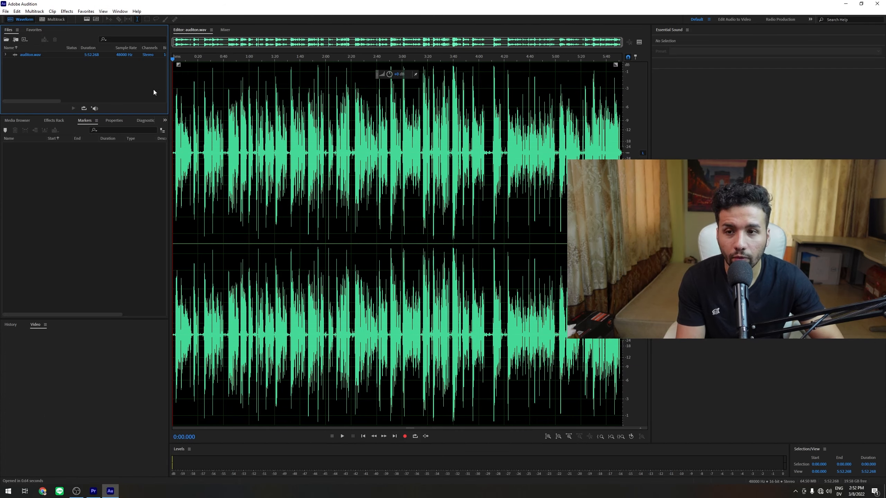
- Open the Diagnostics panel
{"action": "left_click", "coordinate": [119, 11]}
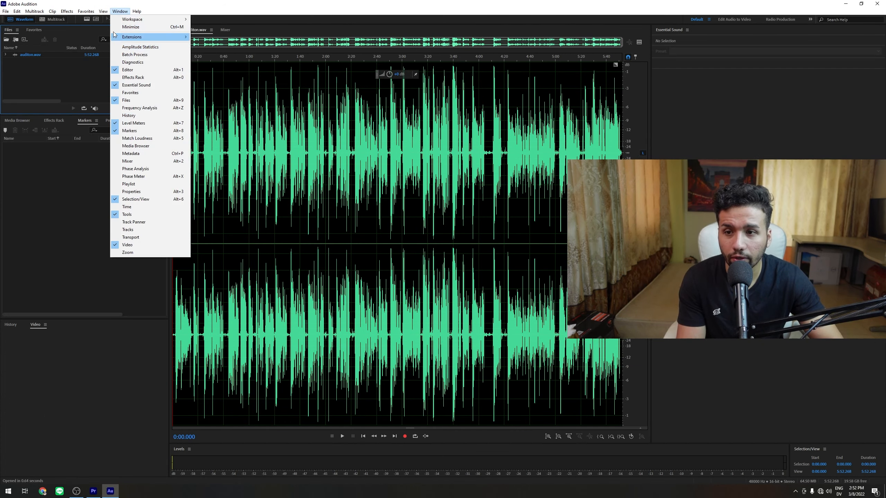
{"action": "left_click", "coordinate": [131, 62]}
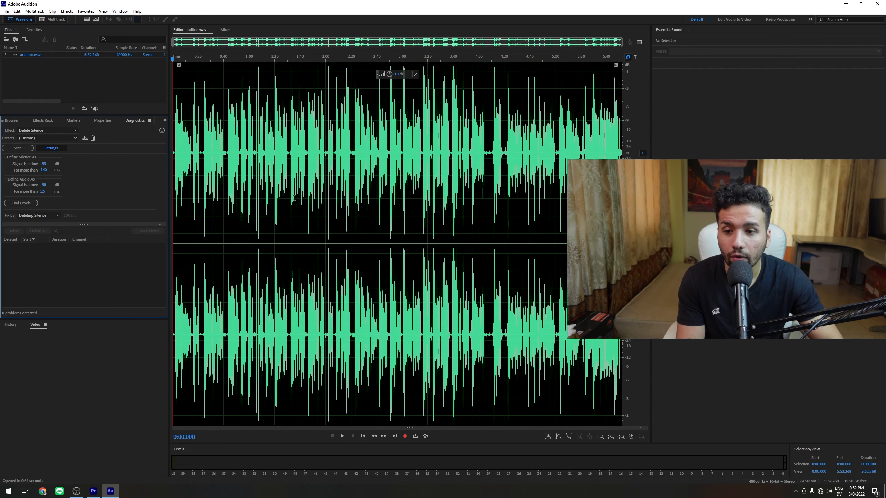
- Select a waveform section from about 0:47.6 to 0:55.7
{"action": "scroll", "coordinate": [308, 195], "scroll_direction": "up", "scroll_amount": 10}
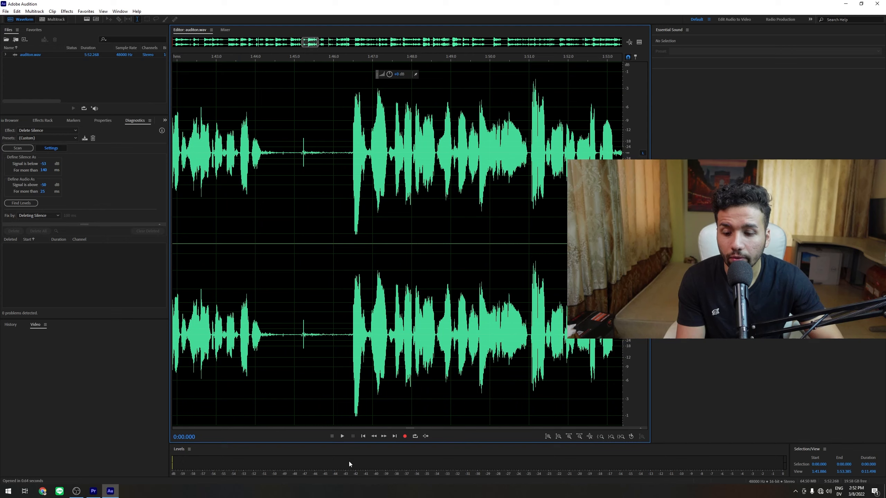
{"action": "mouse_move", "coordinate": [247, 197]}
{"action": "left_mouse_down"}
{"action": "mouse_move", "coordinate": [238, 184]}
{"action": "mouse_move", "coordinate": [254, 183]}
{"action": "left_mouse_up"}
{"action": "left_click", "coordinate": [324, 175]}
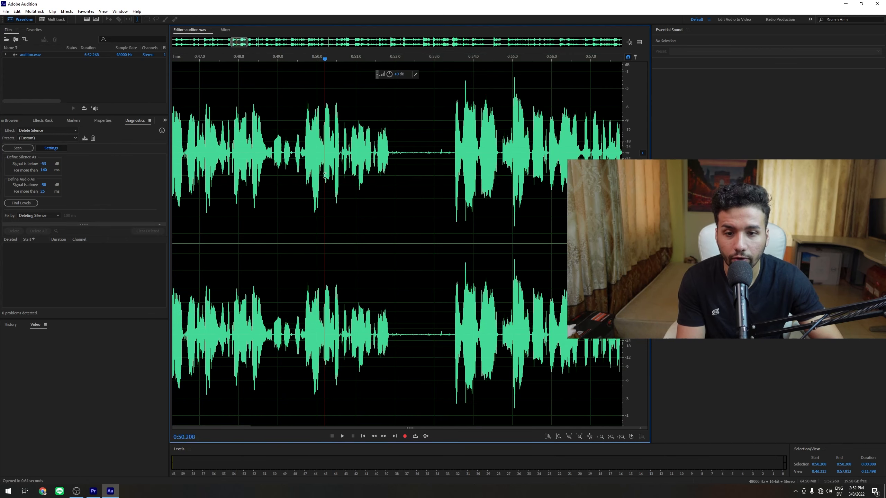
{"action": "scroll", "coordinate": [324, 173], "scroll_direction": "up", "scroll_amount": 2}
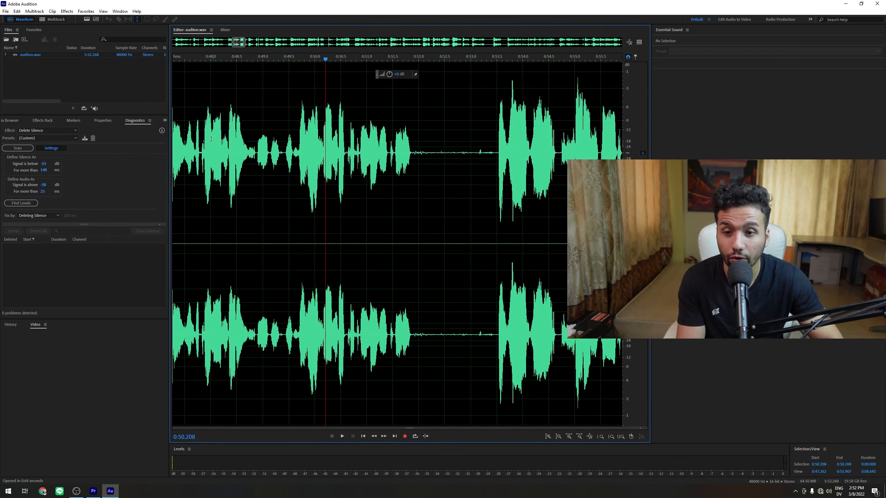
{"action": "left_click_drag", "start_coordinate": [192, 137], "coordinate": [609, 137]}
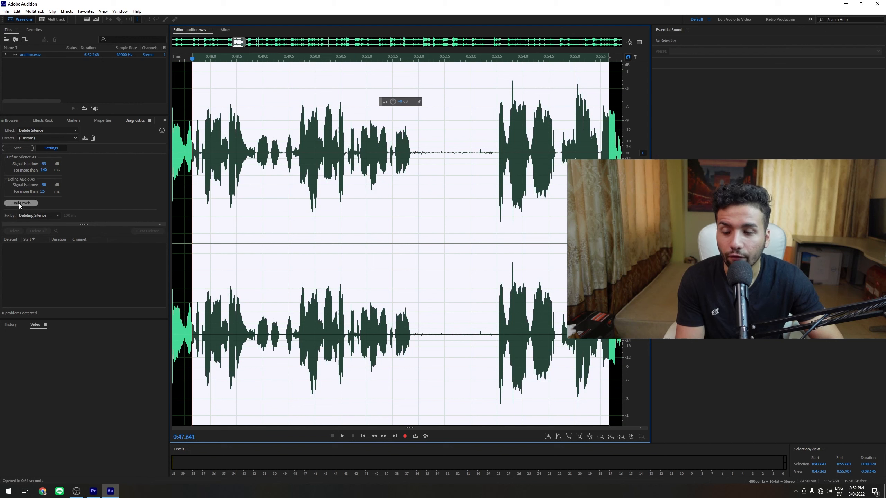
- Browse the Diagnostics effect and preset lists, keeping Delete Silence as the effect
{"action": "left_click", "coordinate": [35, 131]}
{"action": "left_click", "coordinate": [7, 134]}
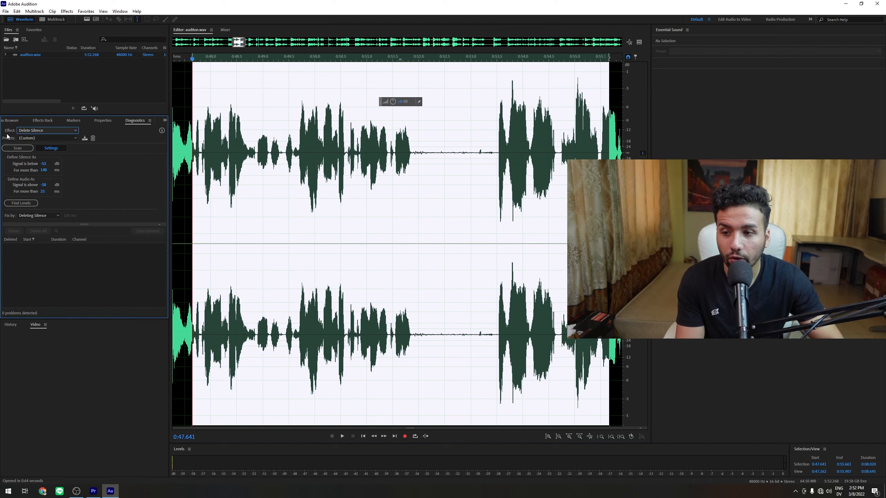
{"action": "left_click", "coordinate": [28, 135]}
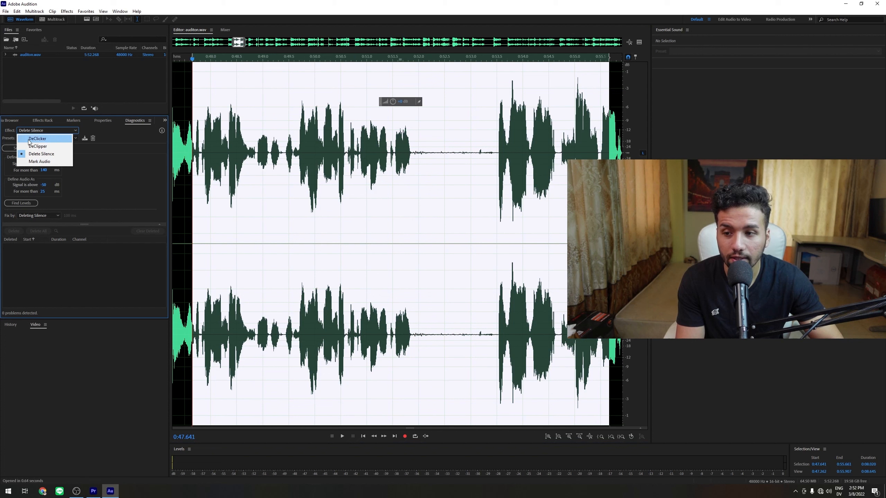
{"action": "left_click", "coordinate": [28, 156]}
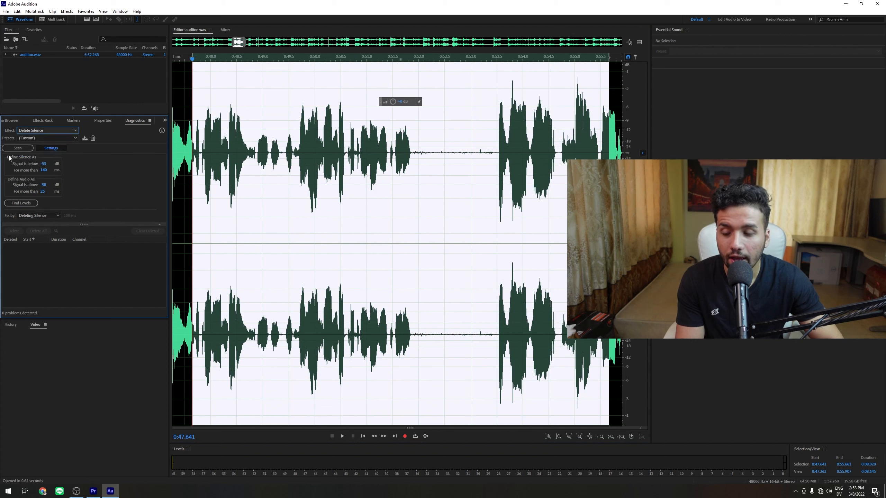
{"action": "left_click", "coordinate": [31, 138]}
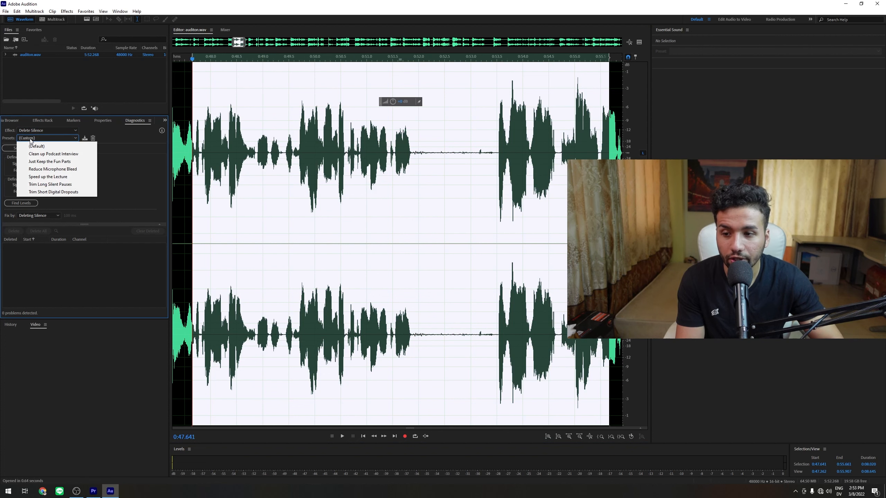
{"action": "left_click", "coordinate": [21, 140]}
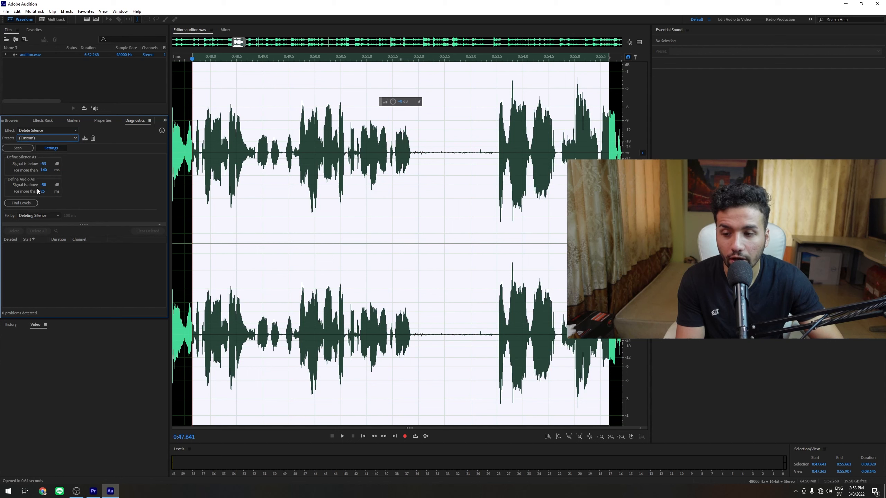
- Select the waveform from about 0:47.7 to 0:55.2 and run Find Levels to set the silence and audio thresholds
{"action": "left_click_drag", "start_coordinate": [194, 152], "coordinate": [586, 154]}
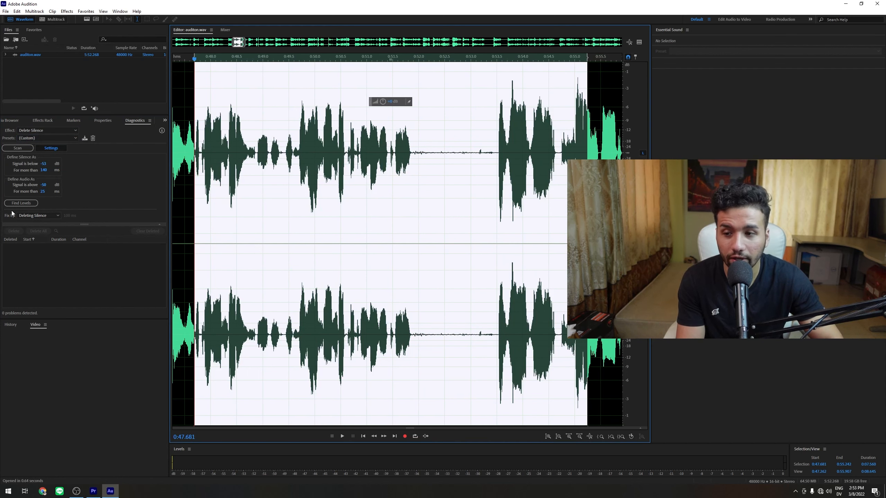
{"action": "left_click", "coordinate": [20, 203]}
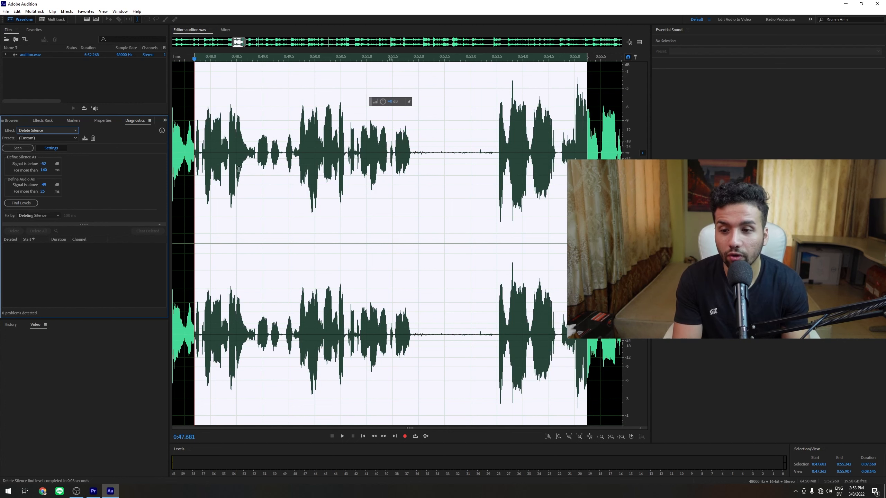
- Clear the selection and scan the whole file for silences, scrolling through the detected results
{"action": "left_click", "coordinate": [321, 161]}
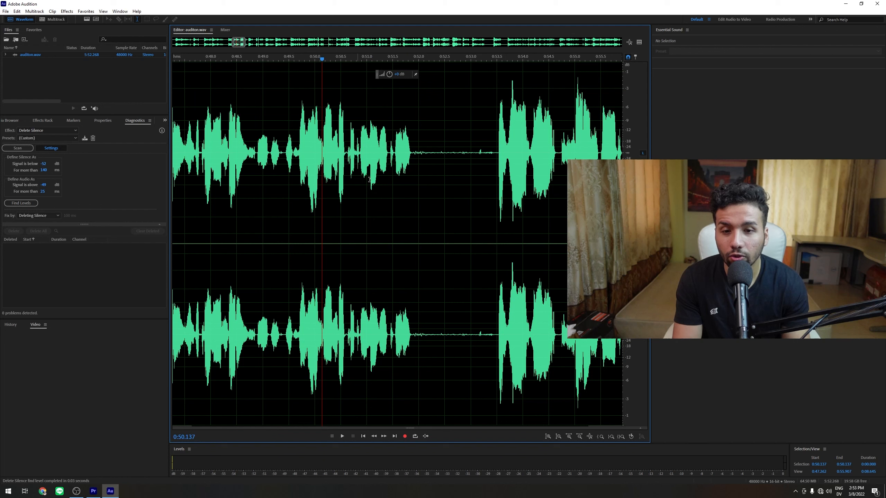
{"action": "left_click", "coordinate": [247, 150]}
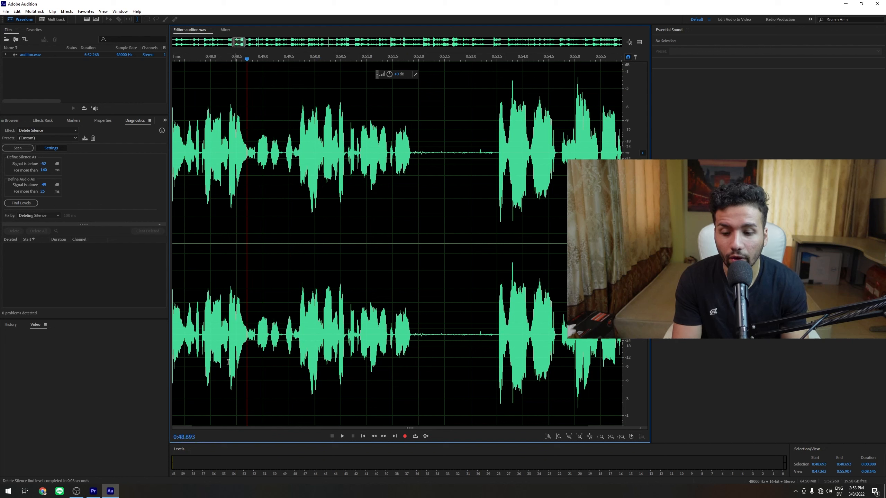
{"action": "left_click", "coordinate": [20, 150]}
{"action": "scroll", "coordinate": [43, 272], "scroll_direction": "up", "scroll_amount": 2}
{"action": "scroll", "coordinate": [83, 267], "scroll_direction": "down", "scroll_amount": 5}
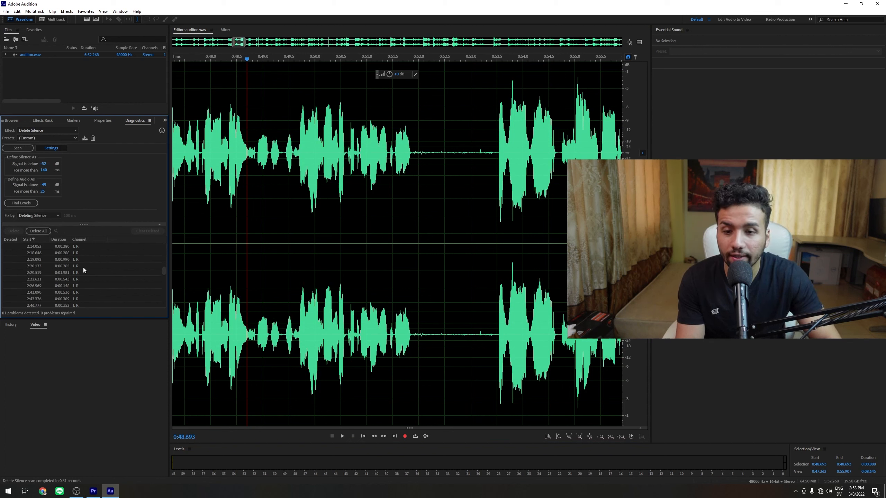
{"action": "scroll", "coordinate": [83, 268], "scroll_direction": "up", "scroll_amount": 12}
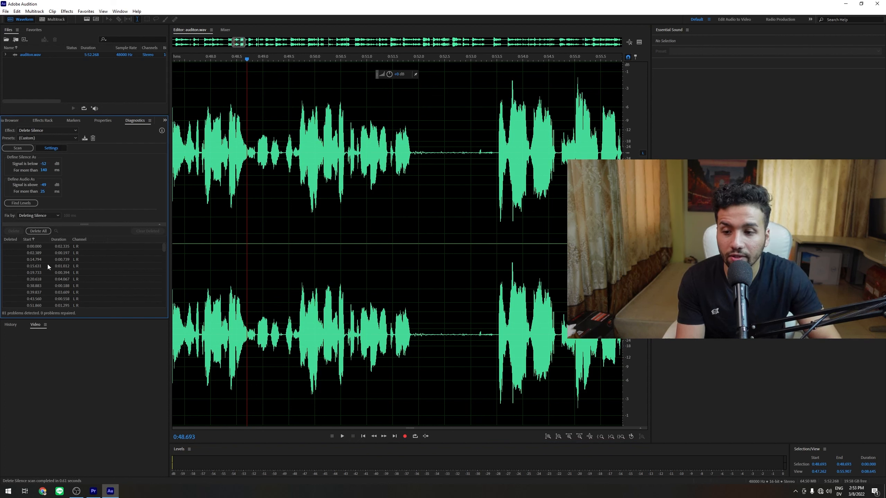
- Step through the first detected silences in the results list to inspect each one in the waveform
{"action": "left_click", "coordinate": [43, 247]}
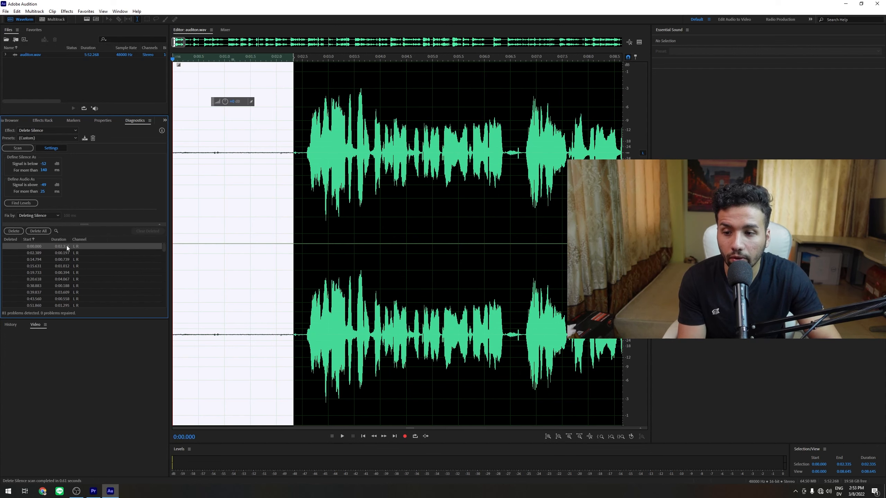
{"action": "left_click", "coordinate": [59, 253]}
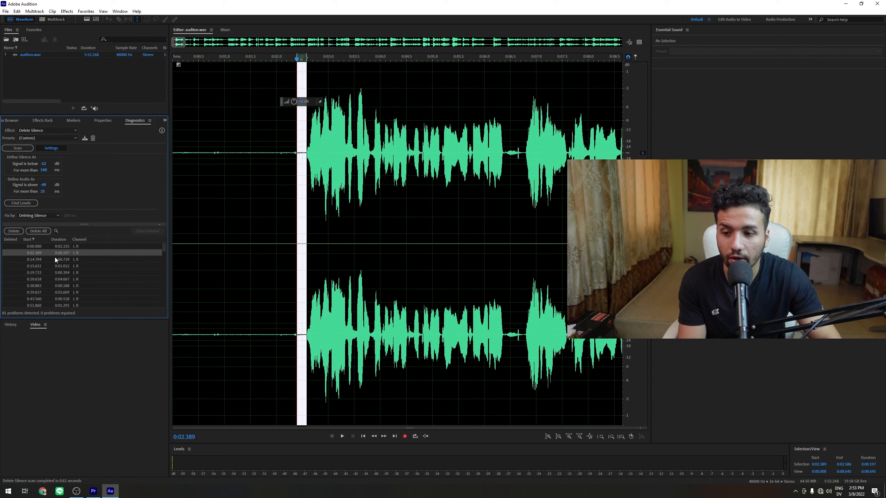
{"action": "left_click", "coordinate": [55, 259]}
{"action": "left_click", "coordinate": [53, 266]}
{"action": "left_click", "coordinate": [51, 273]}
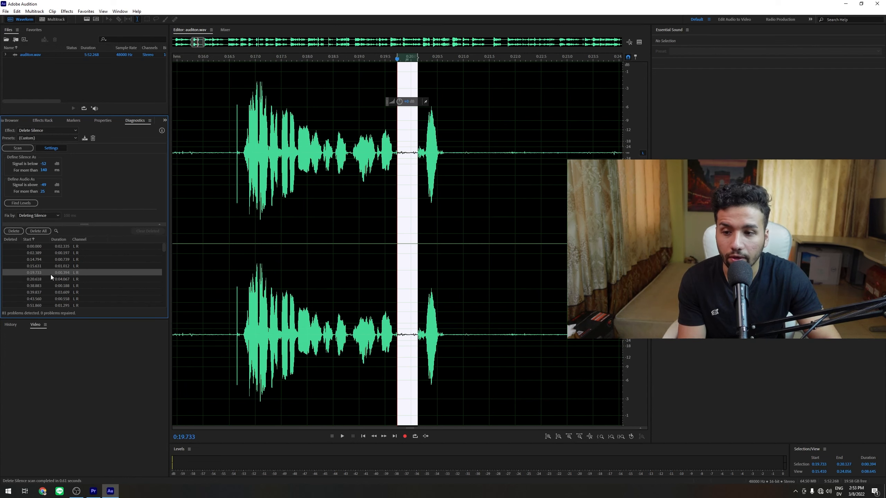
{"action": "left_click", "coordinate": [44, 284]}
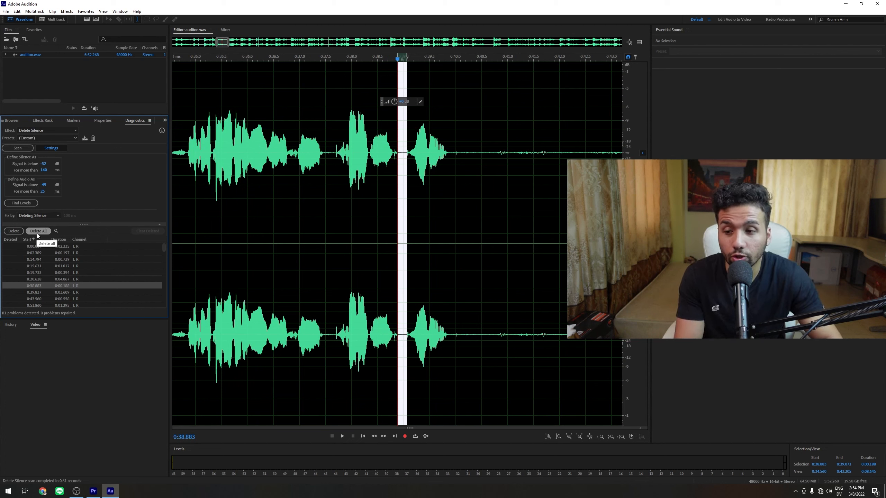
{"action": "left_click", "coordinate": [28, 254]}
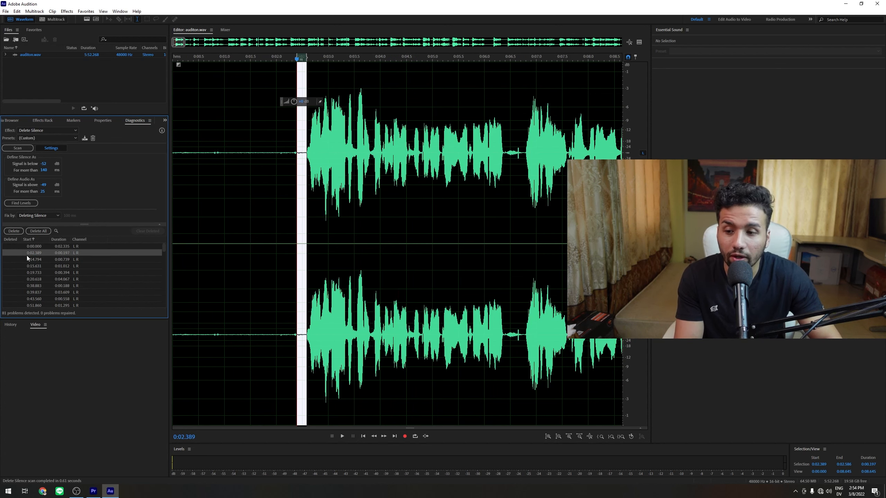
- Select all detected silences and create markers from them
{"action": "key", "text": "ctrl+a"}
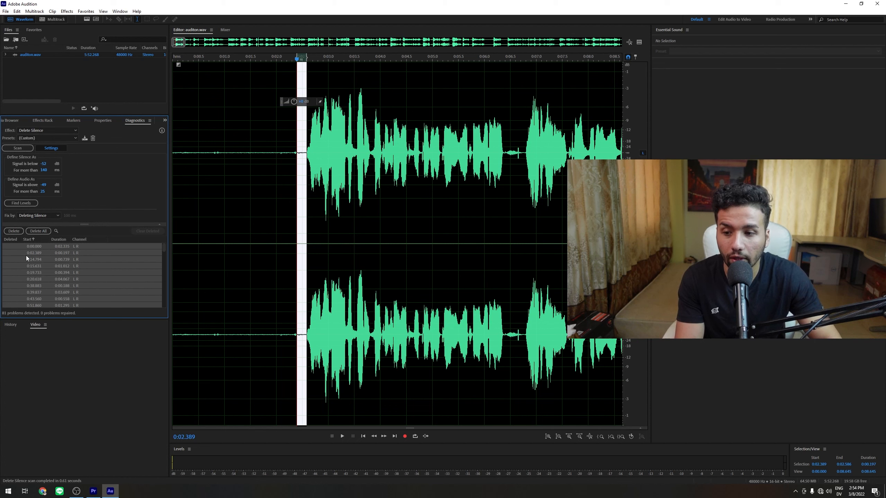
{"action": "right_click", "coordinate": [42, 259]}
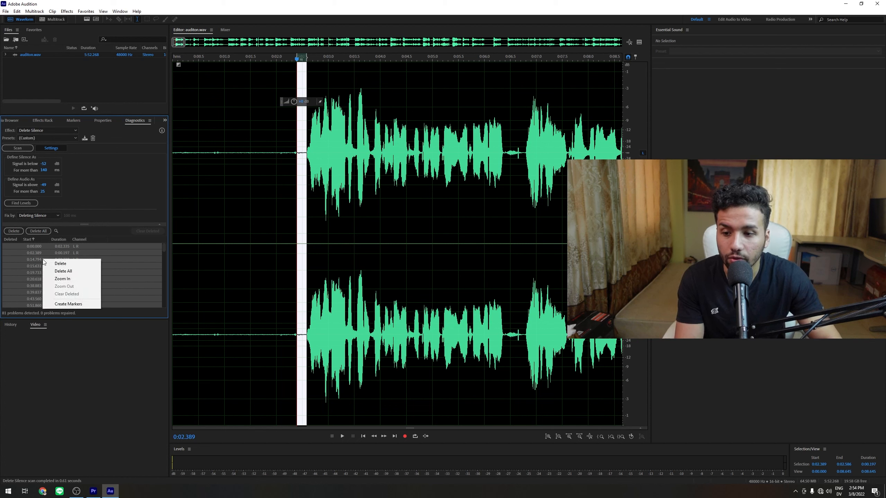
{"action": "left_click", "coordinate": [64, 304]}
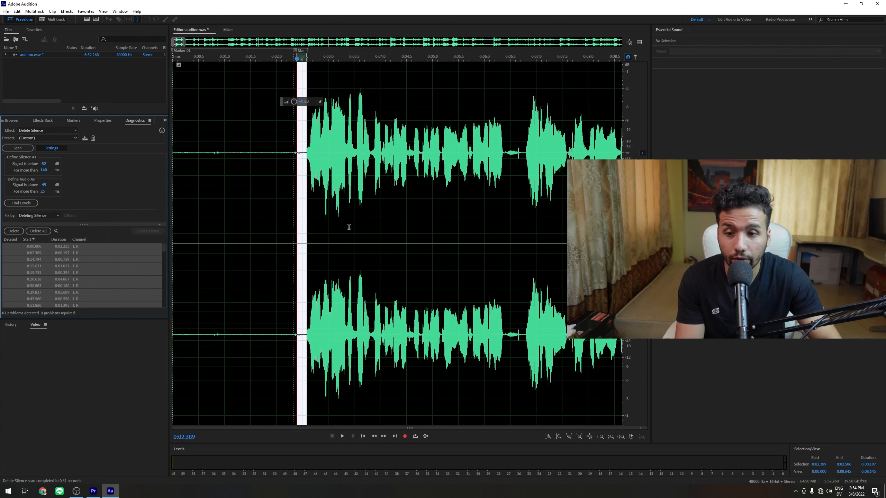
- Select the second detected silence in the results list and create markers from it
{"action": "left_click", "coordinate": [349, 244]}
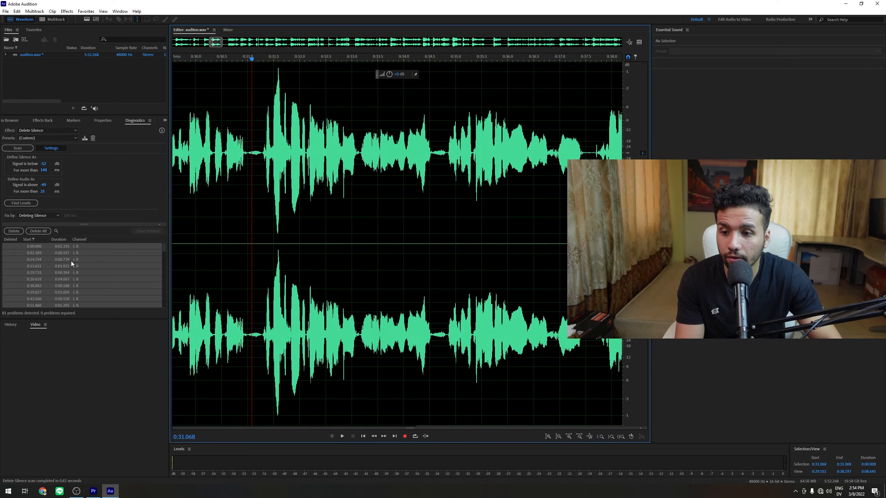
{"action": "left_click", "coordinate": [70, 260]}
{"action": "left_click", "coordinate": [38, 252]}
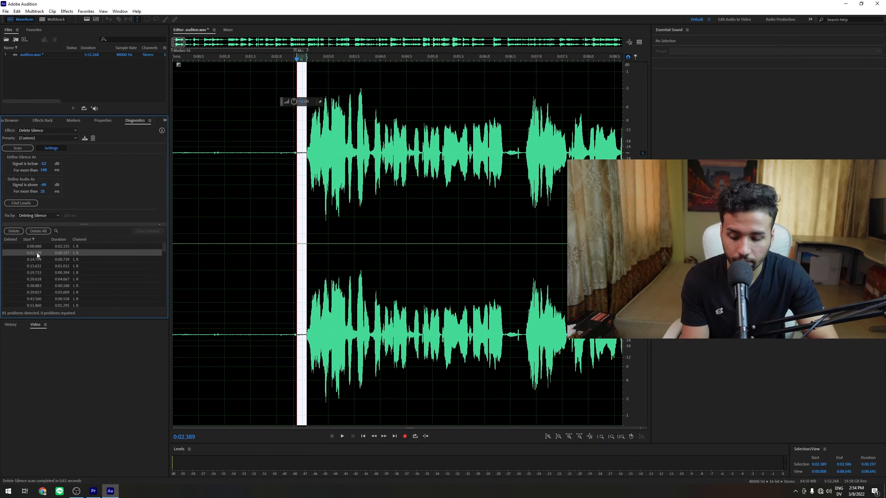
{"action": "right_click", "coordinate": [36, 252]}
{"action": "left_click", "coordinate": [58, 297]}
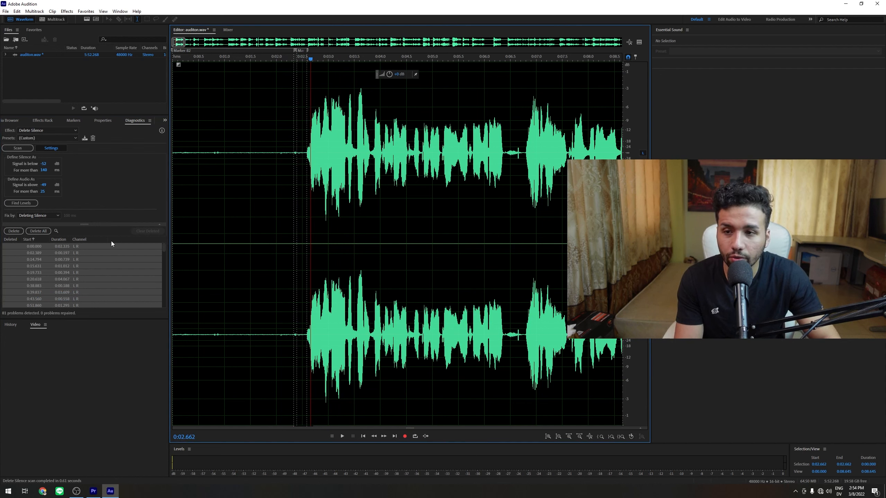
- Select all markers in the Markers panel and change their type to Subclip
{"action": "left_click", "coordinate": [74, 121]}
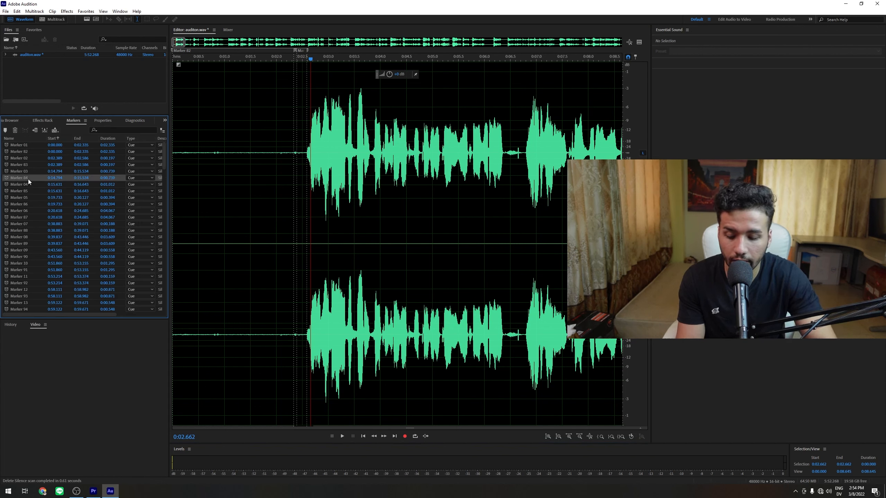
{"action": "key", "text": "ctrl+a"}
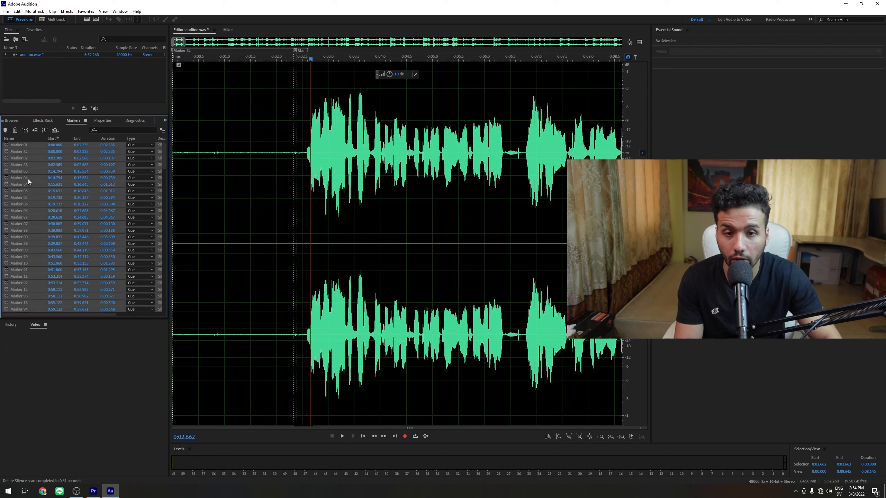
{"action": "right_click", "coordinate": [32, 169]}
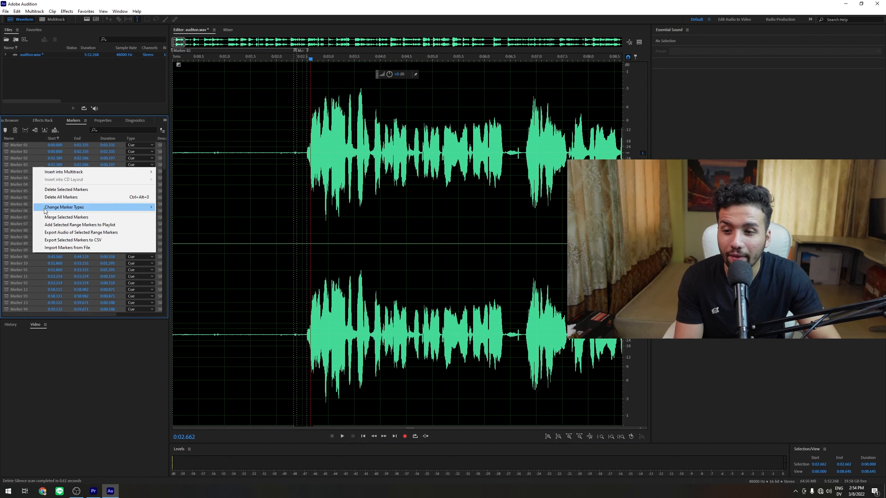
{"action": "mouse_move", "coordinate": [58, 208]}
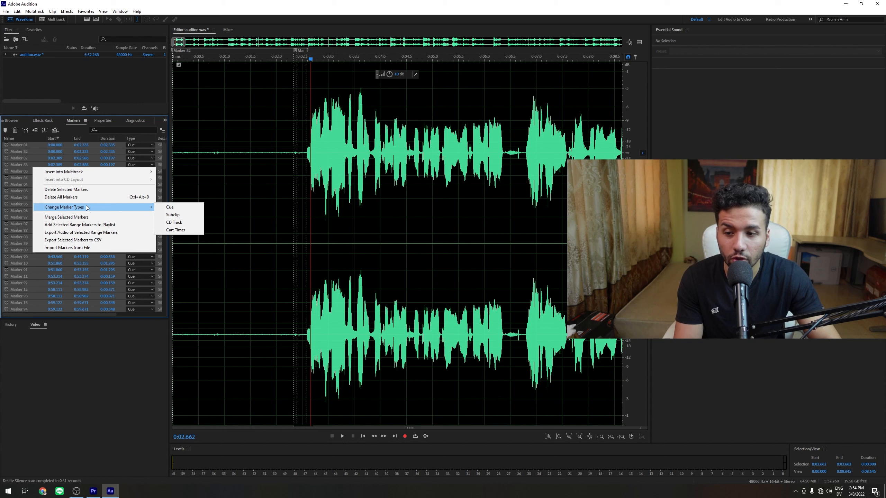
{"action": "left_click", "coordinate": [185, 214]}
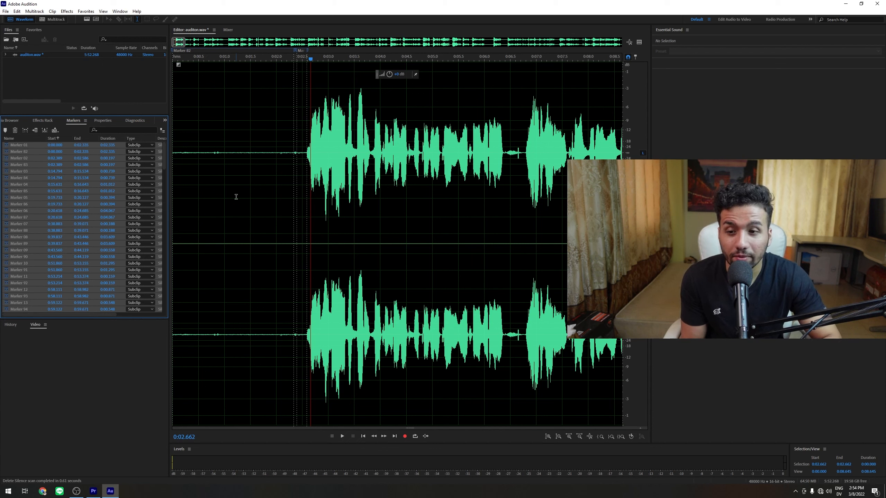
- Save the audio file
{"action": "left_click", "coordinate": [6, 11]}
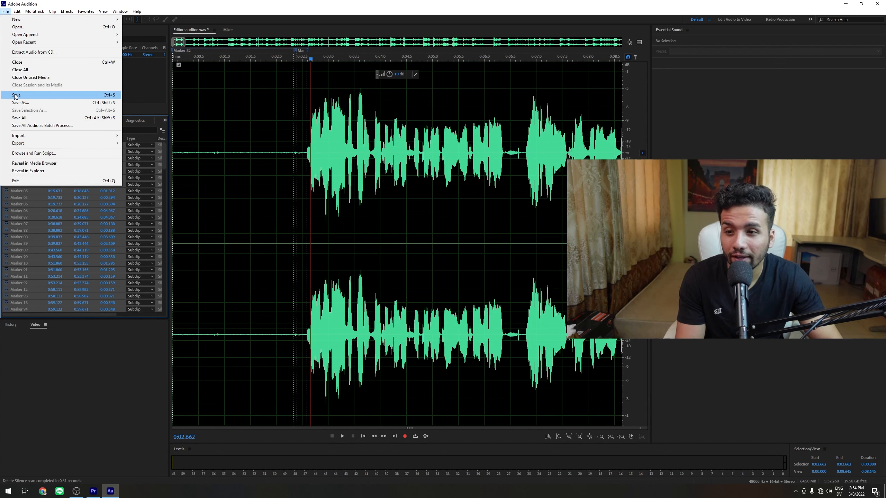
{"action": "left_click", "coordinate": [108, 97]}
{"action": "left_click", "coordinate": [357, 209]}
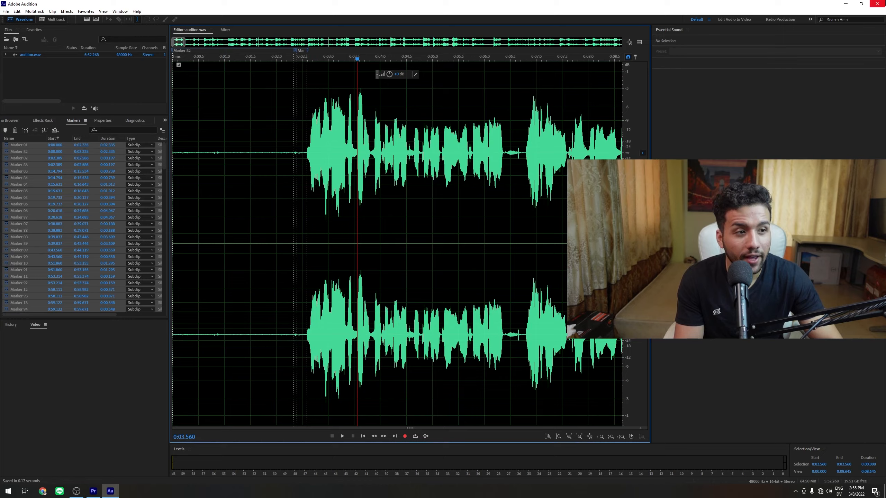
- Close Audition and minimize Premiere Pro to reach the desktop
{"action": "left_click", "coordinate": [877, 3]}
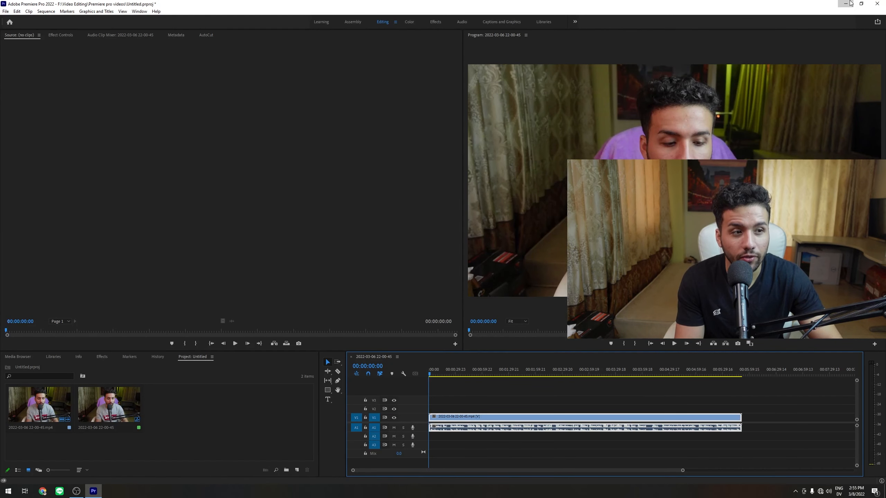
{"action": "left_click", "coordinate": [850, 3]}
{"action": "left_click_drag", "start_coordinate": [440, 56], "coordinate": [497, 114]}
{"action": "left_click_drag", "start_coordinate": [401, 56], "coordinate": [496, 115]}
{"action": "left_click_drag", "start_coordinate": [495, 41], "coordinate": [410, 109]}
{"action": "left_click", "coordinate": [410, 110]}
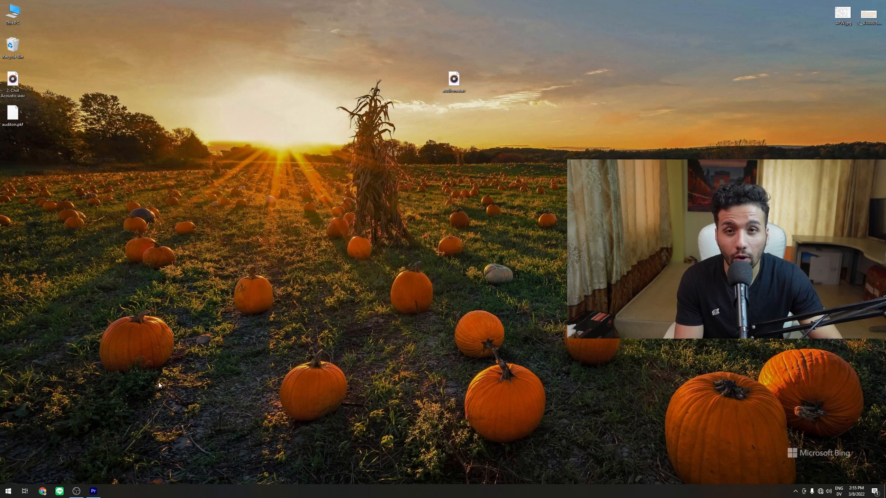
- Launch Adobe Media Encoder from the Start menu and move the auditon.wav desktop icon aside
{"action": "left_click", "coordinate": [8, 491]}
{"action": "left_click", "coordinate": [313, 242]}
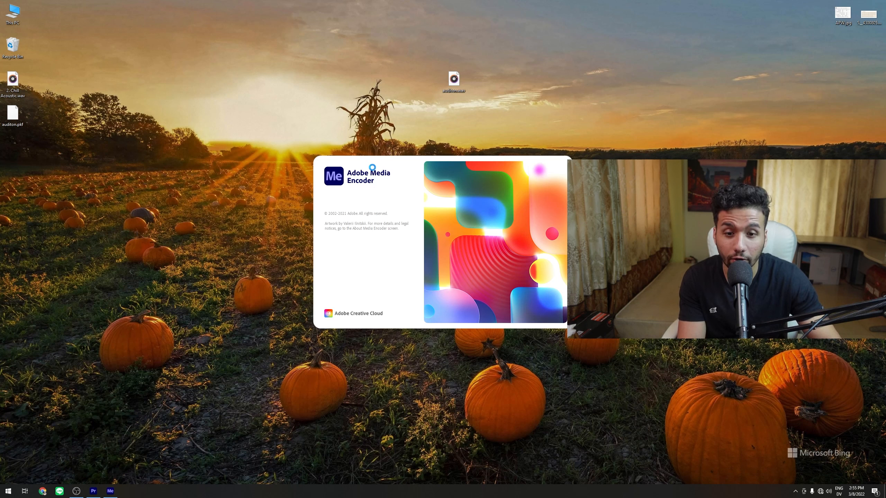
{"action": "left_click_drag", "start_coordinate": [453, 80], "coordinate": [163, 183]}
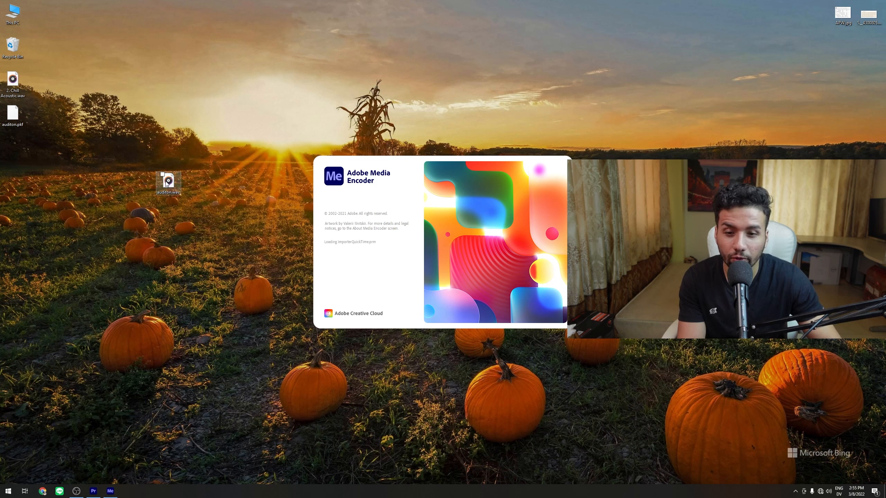
{"action": "left_click", "coordinate": [128, 216]}
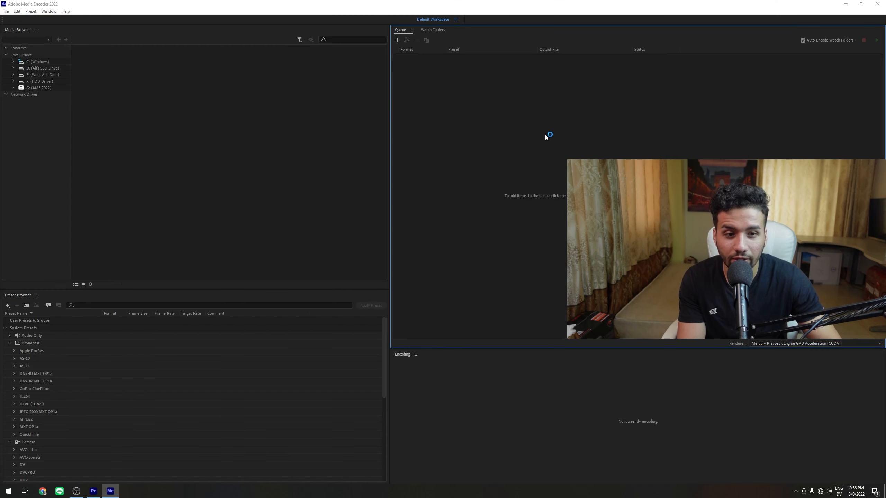
- Add auditon.wav from the desktop to the Media Encoder queue
{"action": "double_click", "coordinate": [545, 134]}
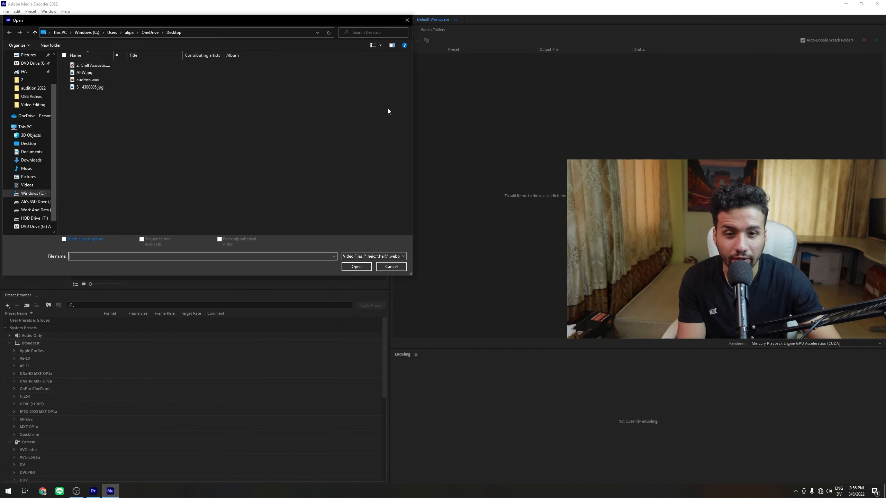
{"action": "left_click", "coordinate": [87, 80]}
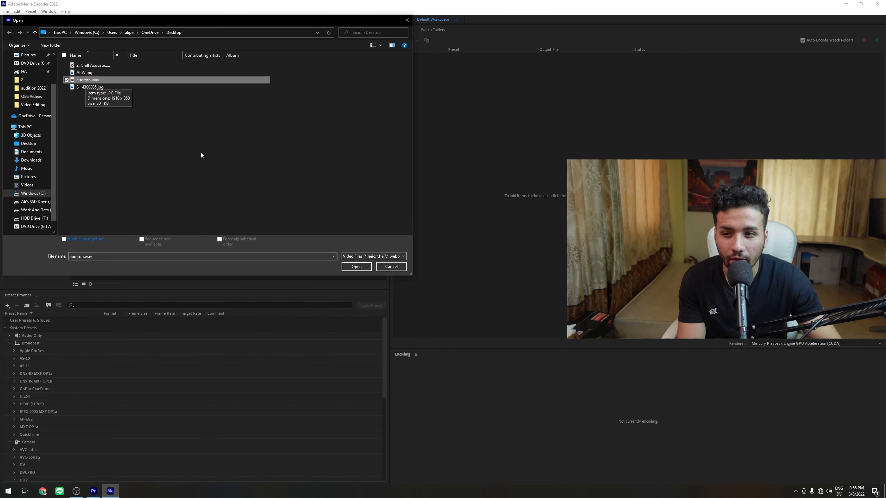
{"action": "left_click", "coordinate": [357, 267]}
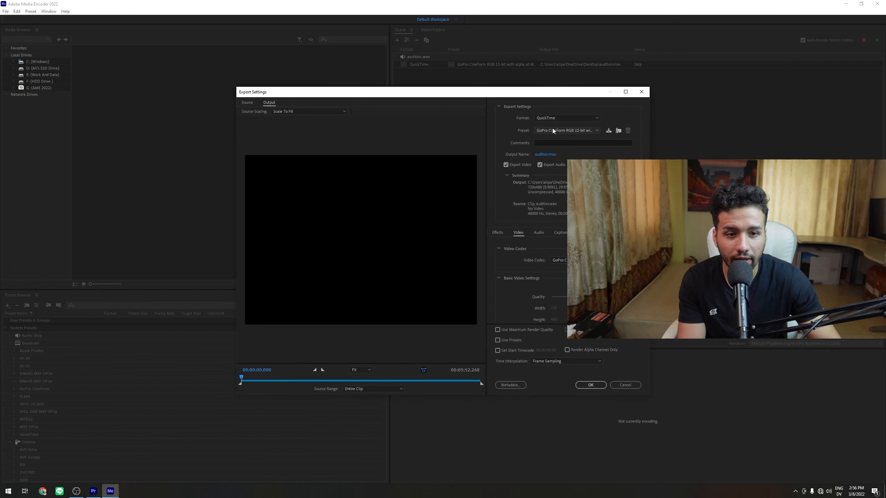
- Set the export format to QuickTime
{"action": "left_click", "coordinate": [551, 118]}
{"action": "left_click", "coordinate": [550, 124]}
{"action": "left_click", "coordinate": [551, 119]}
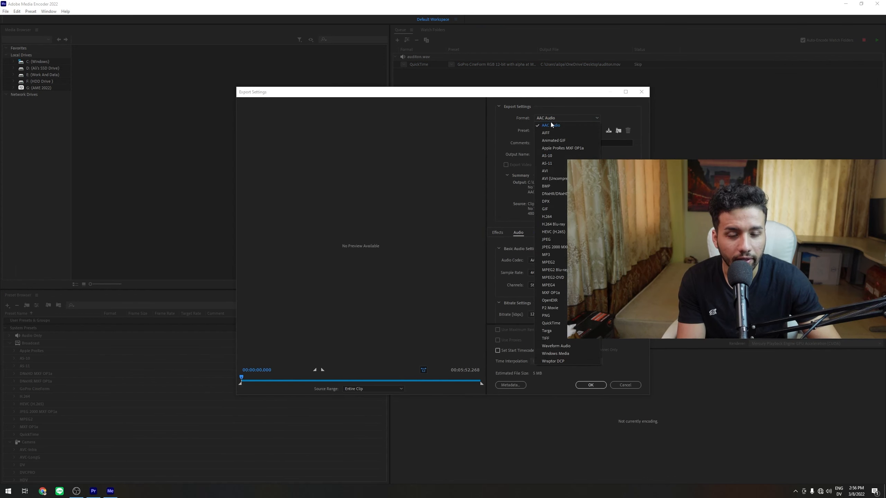
{"action": "left_click", "coordinate": [550, 323]}
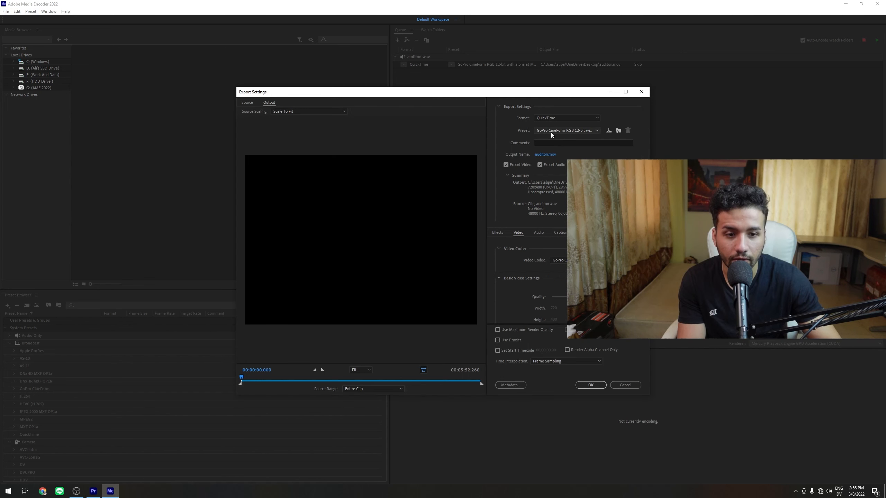
- Choose the Apple ProRes 422 Proxy preset and enable the video frame rate setting
{"action": "left_click", "coordinate": [553, 130]}
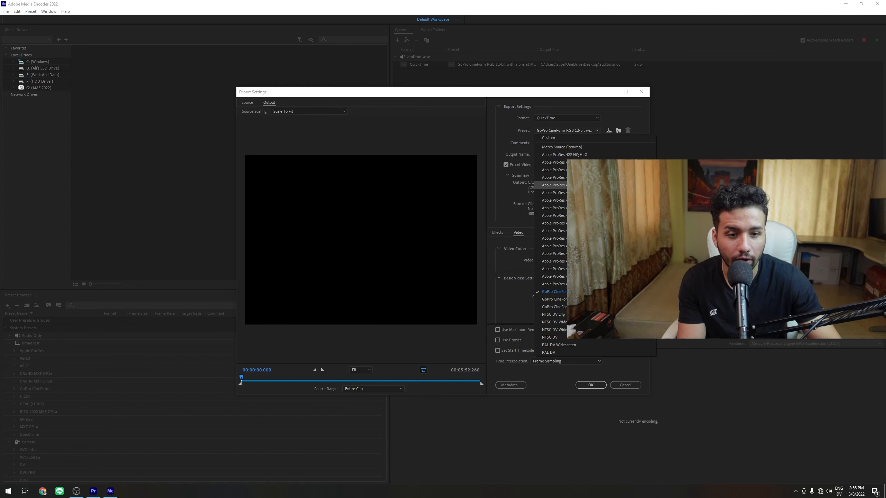
{"action": "left_click", "coordinate": [558, 185]}
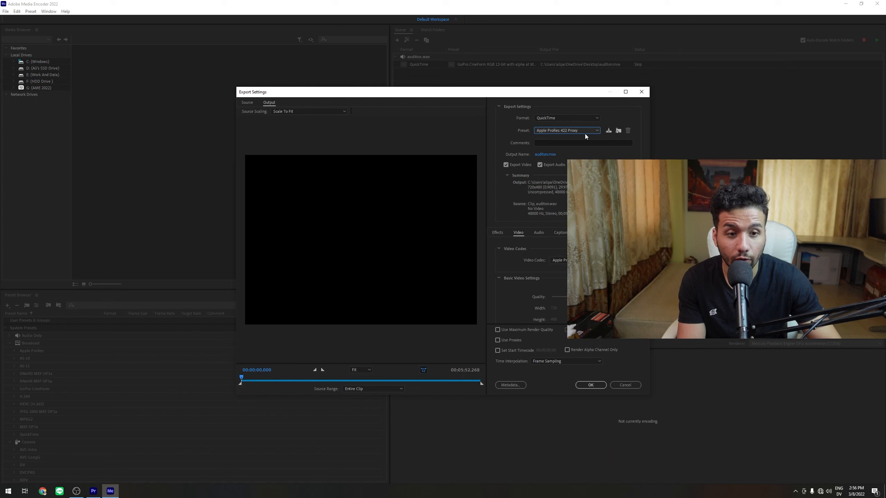
{"action": "scroll", "coordinate": [525, 299], "scroll_direction": "down", "scroll_amount": 3}
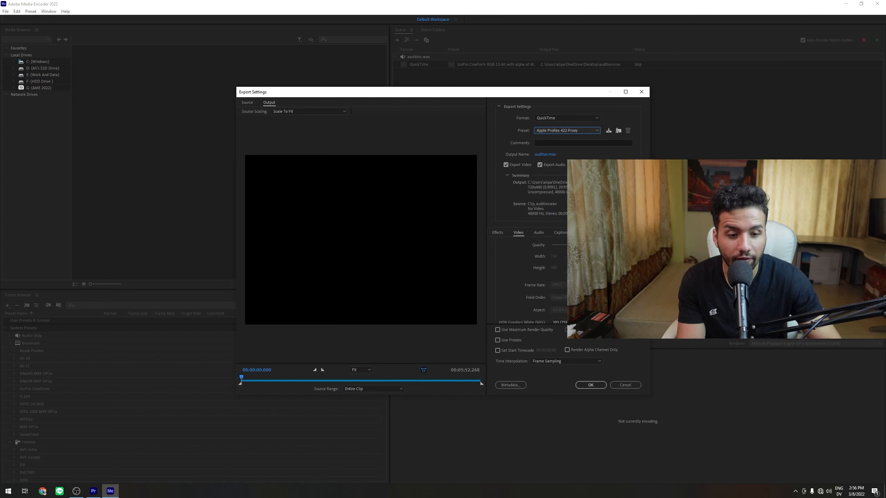
{"action": "left_click", "coordinate": [557, 286]}
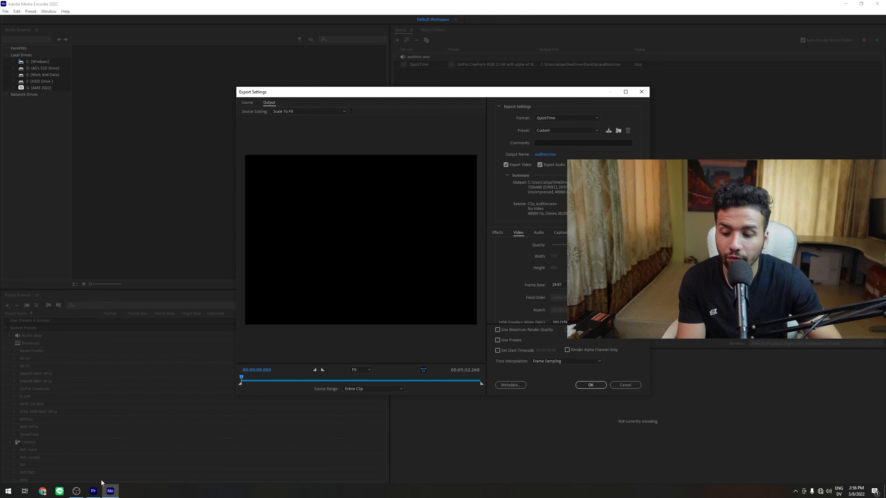
- Check the sequence's frame rate in Premiere Pro's Sequence Settings and return to Media Encoder
{"action": "left_click", "coordinate": [94, 491]}
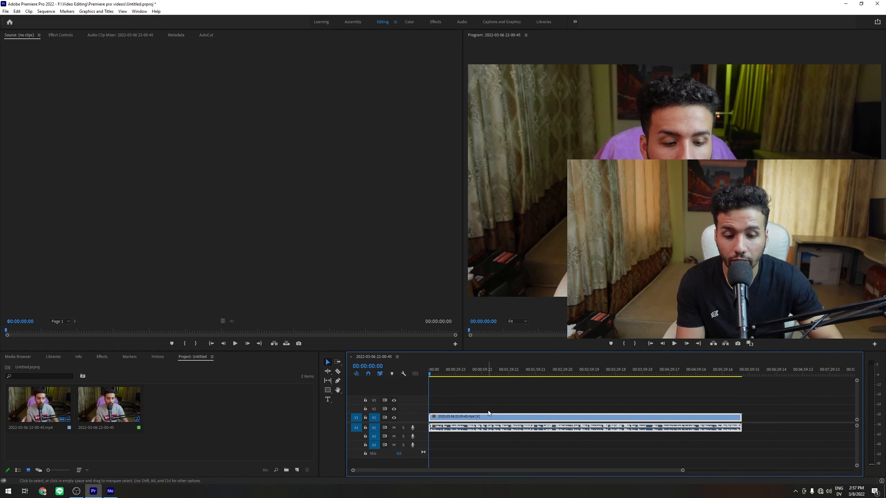
{"action": "left_click", "coordinate": [46, 11]}
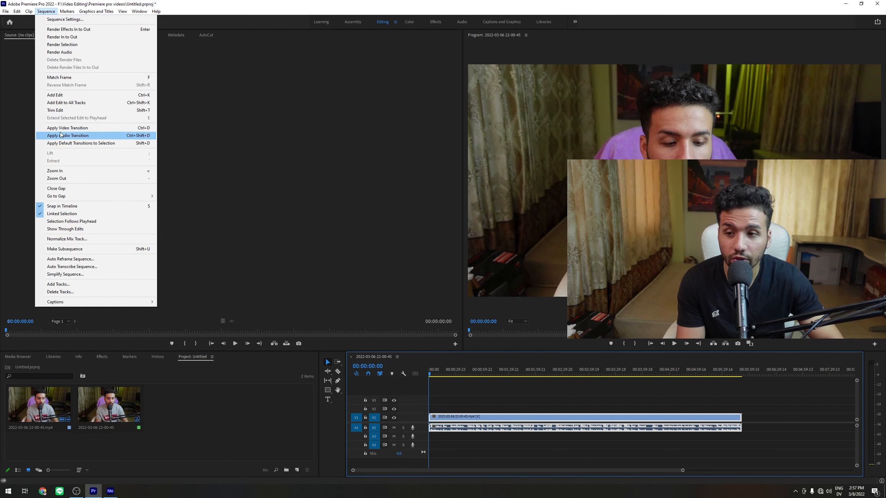
{"action": "left_click", "coordinate": [61, 20]}
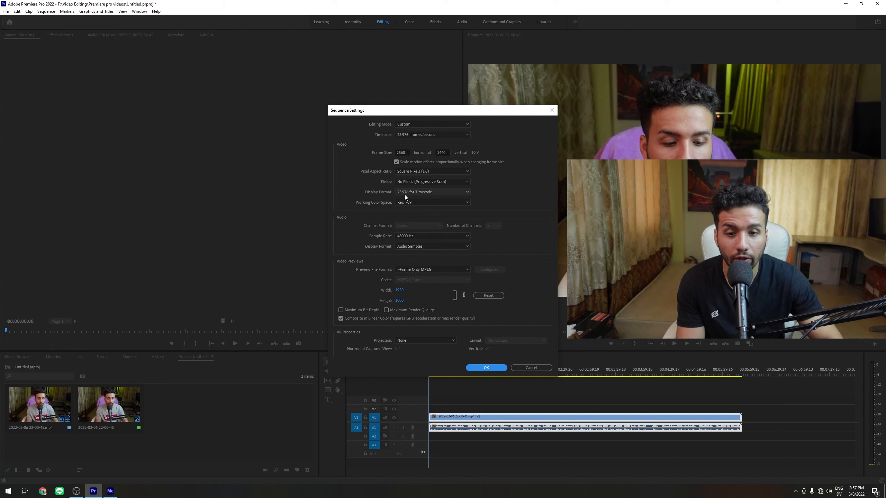
{"action": "left_click", "coordinate": [486, 368]}
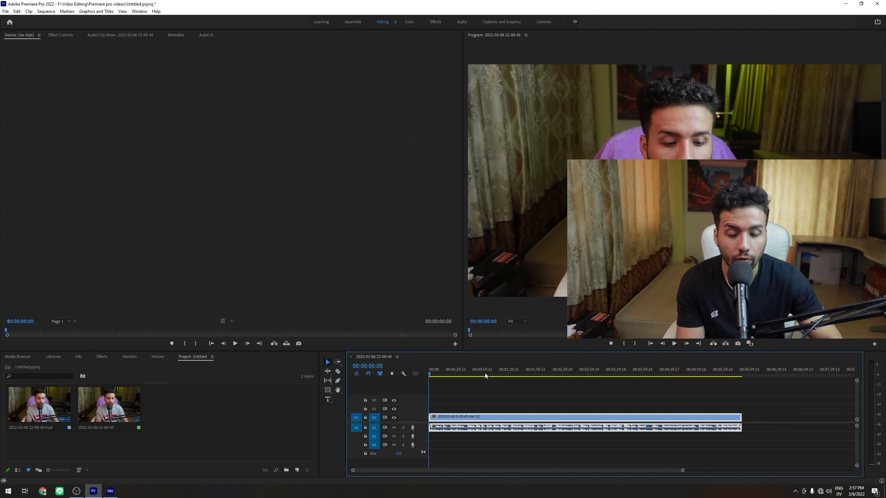
{"action": "left_click", "coordinate": [110, 491]}
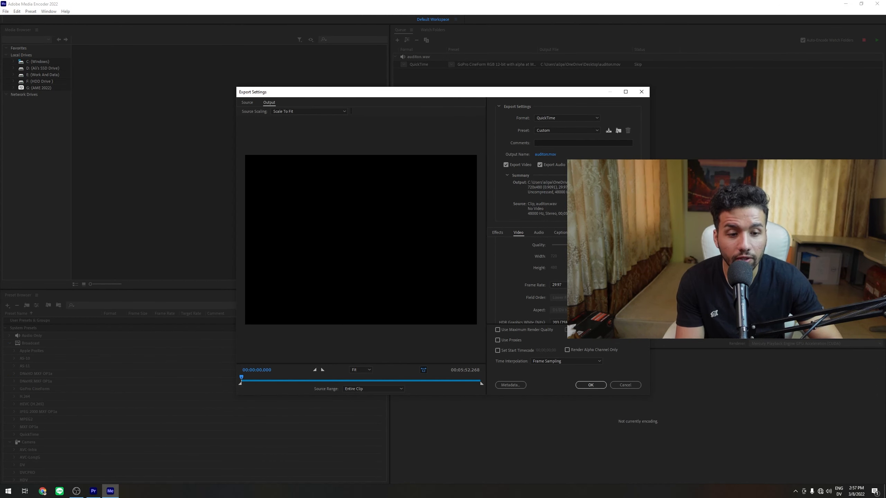
- Set the export frame rate to 23.976
{"action": "left_click", "coordinate": [558, 284]}
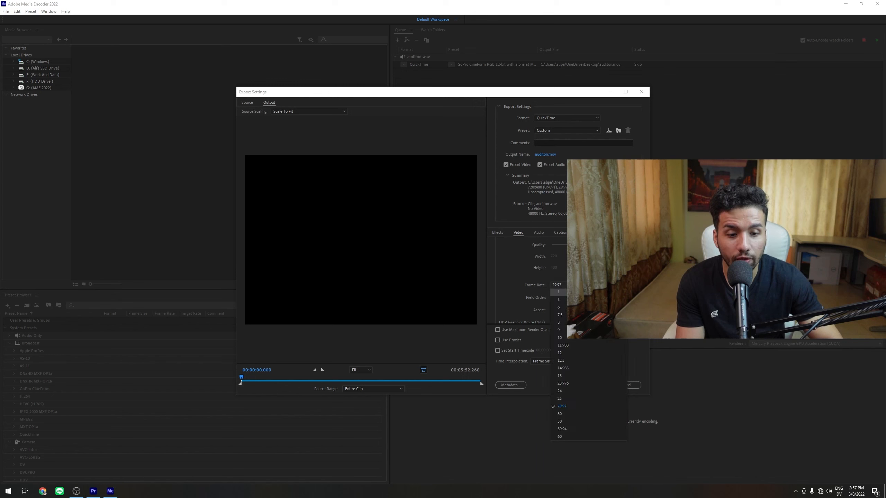
{"action": "left_click", "coordinate": [574, 383]}
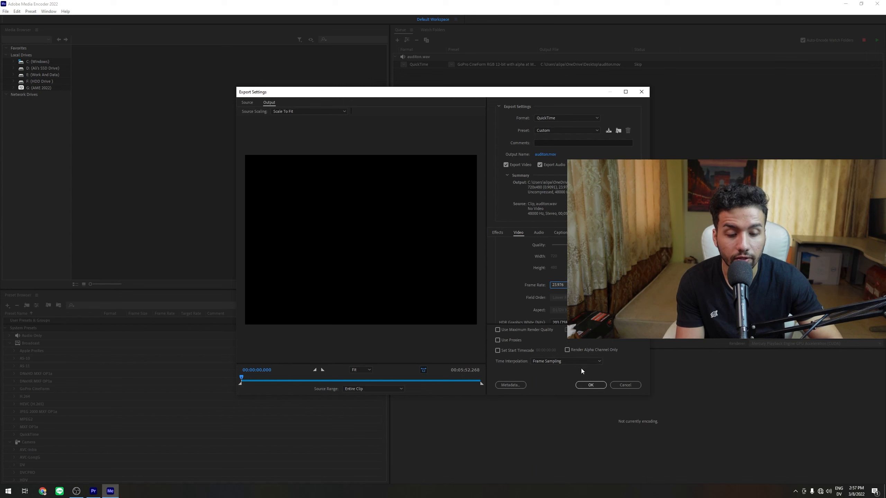
- Review the audio output channel configuration and confirm the export settings
{"action": "left_click", "coordinate": [538, 232]}
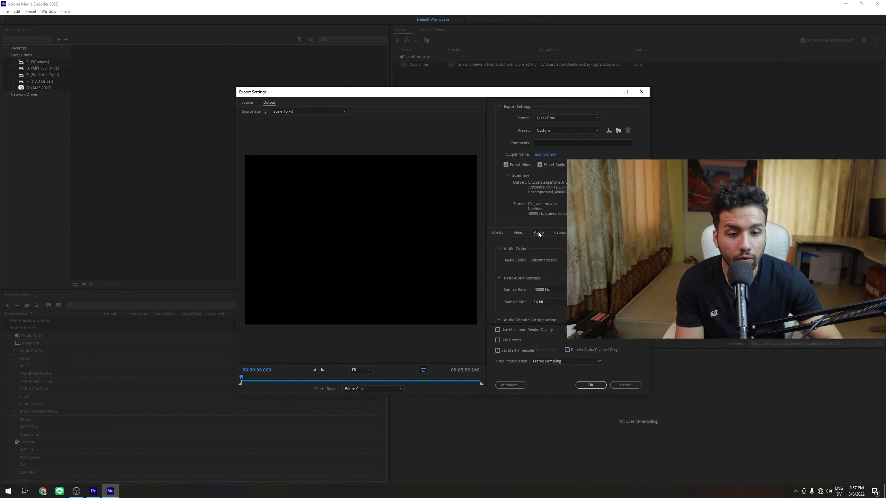
{"action": "scroll", "coordinate": [515, 295], "scroll_direction": "down", "scroll_amount": 3}
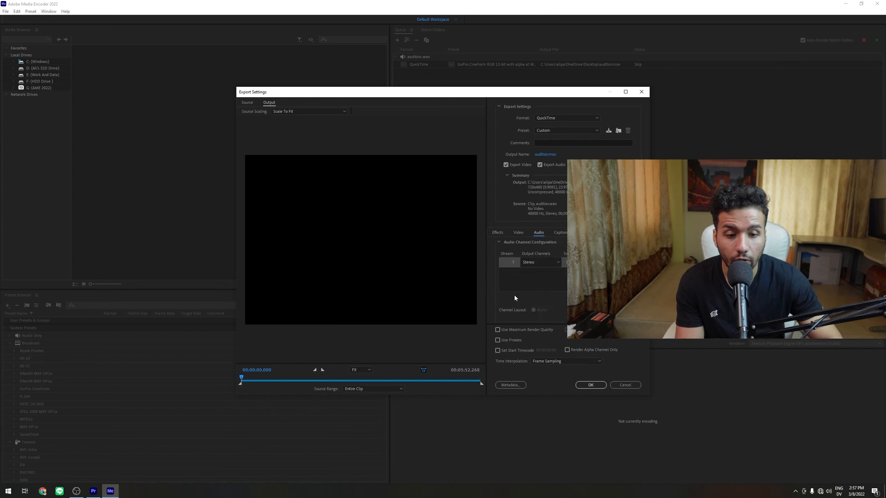
{"action": "left_click", "coordinate": [552, 265]}
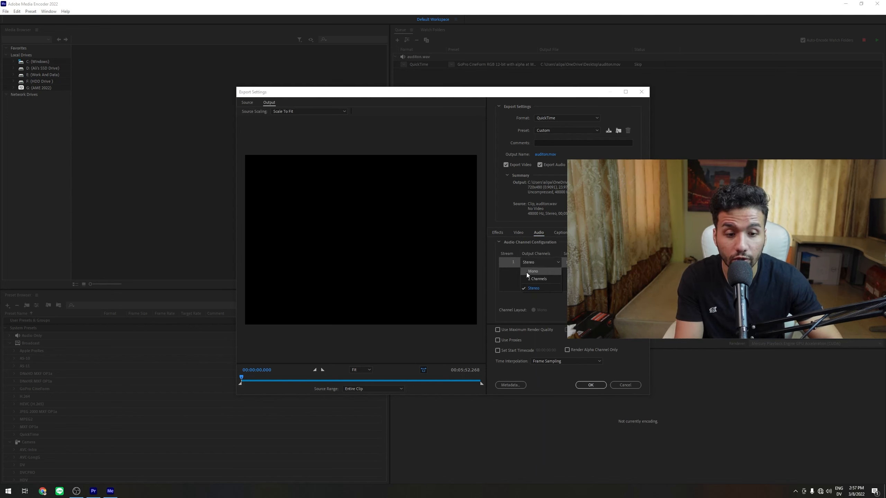
{"action": "left_click", "coordinate": [507, 276]}
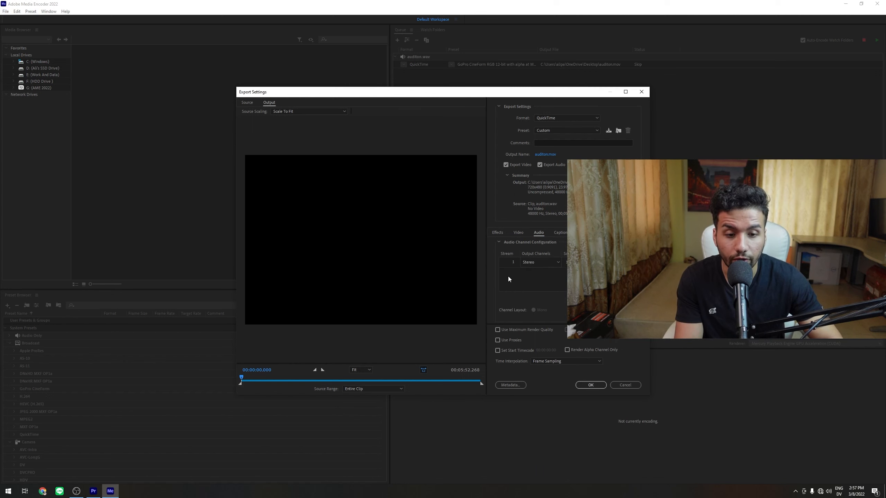
{"action": "left_click", "coordinate": [590, 385]}
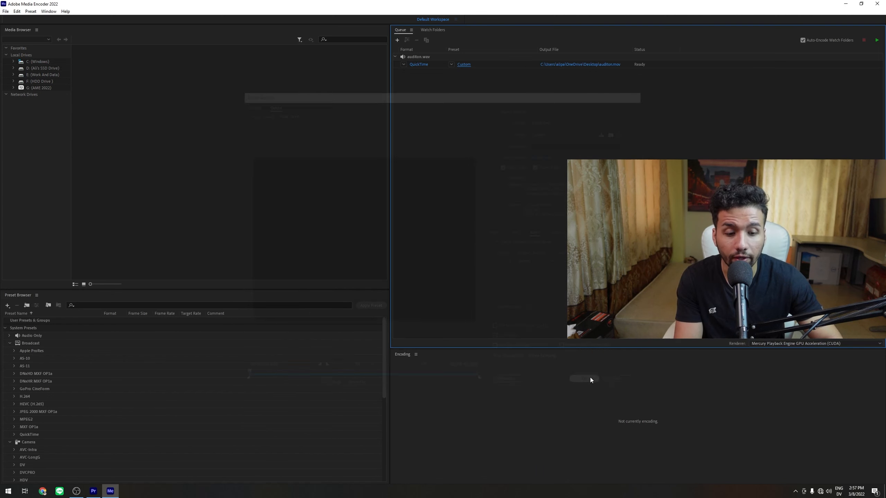
- Start encoding the queue, then close Media Encoder
{"action": "left_click", "coordinate": [877, 41]}
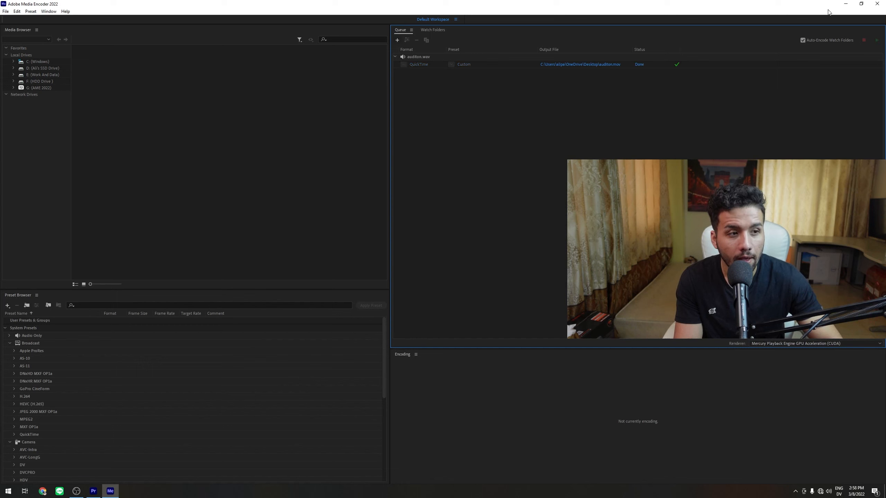
{"action": "left_click", "coordinate": [845, 4]}
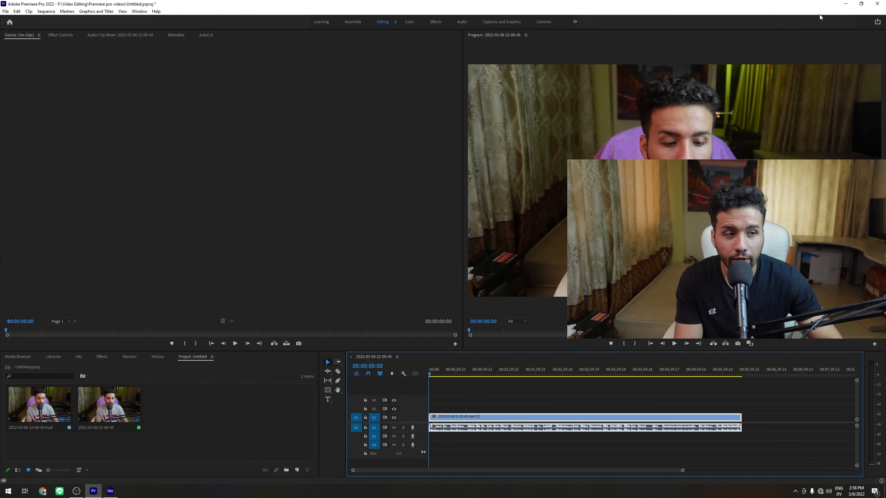
{"action": "left_click", "coordinate": [110, 491]}
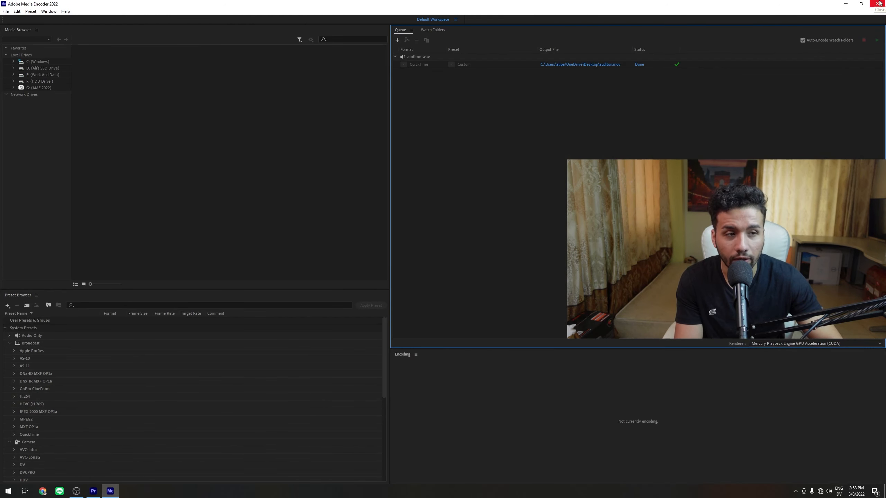
{"action": "left_click", "coordinate": [877, 4]}
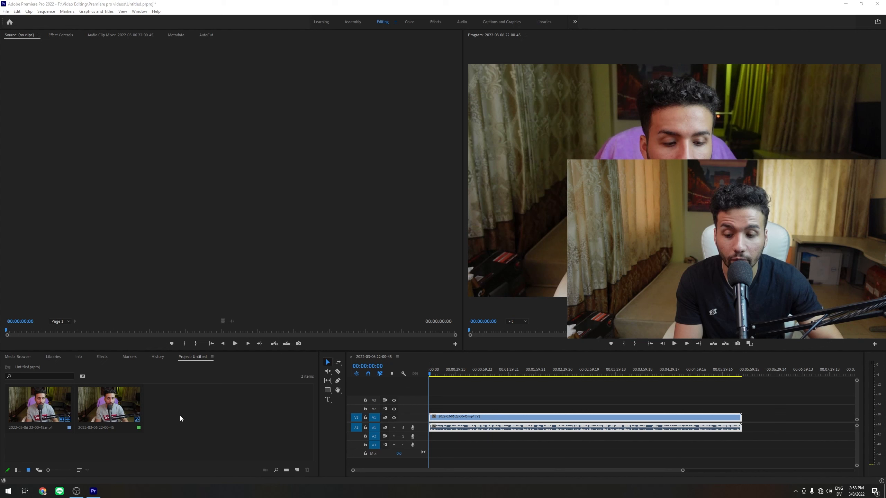
- Create a new bin in the project panel named subclip
{"action": "right_click", "coordinate": [173, 396]}
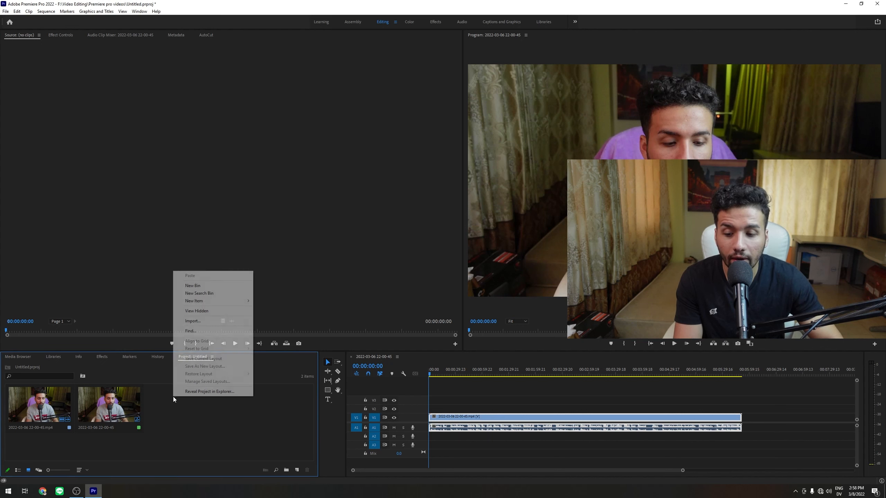
{"action": "left_click", "coordinate": [192, 286]}
{"action": "type", "text": "subclip"}
{"action": "key", "text": "Return"}
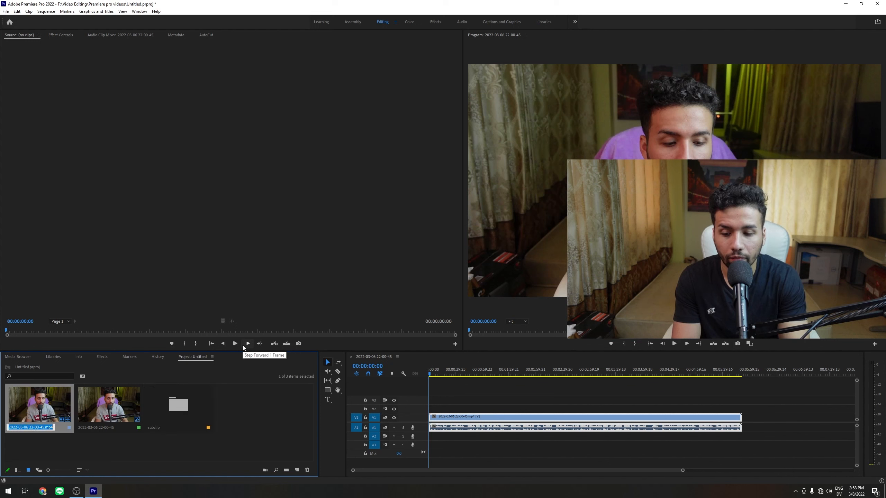
- Open the subclip bin and import auditon.mov from the desktop into it
{"action": "double_click", "coordinate": [178, 402]}
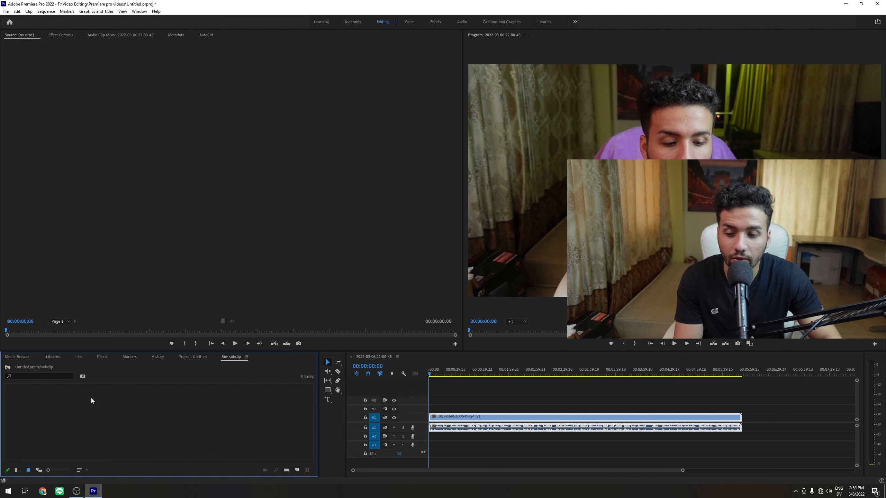
{"action": "double_click", "coordinate": [51, 393]}
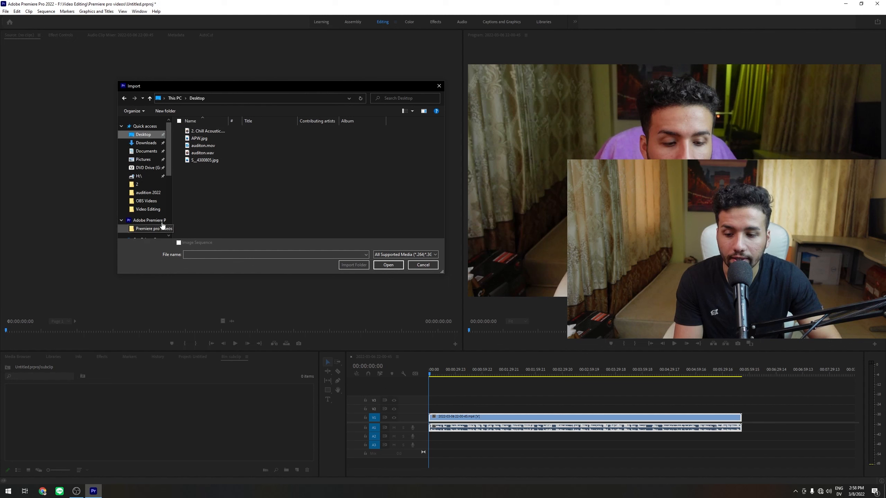
{"action": "left_click", "coordinate": [209, 147]}
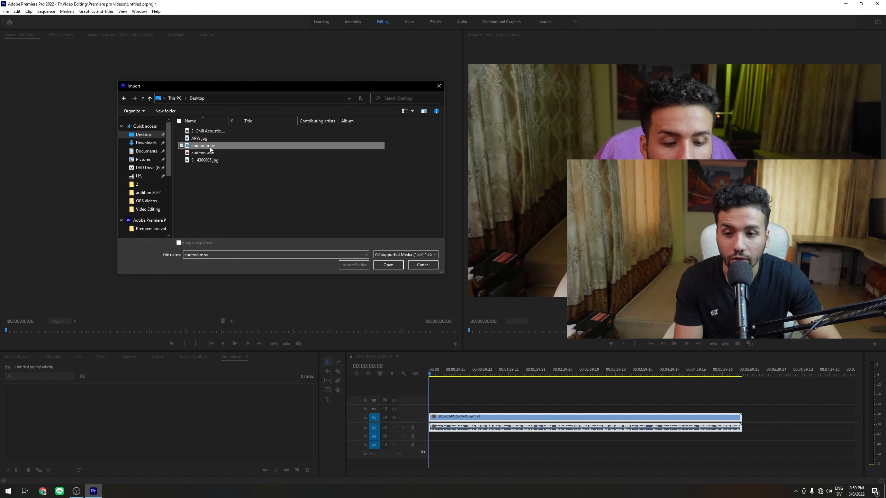
{"action": "left_click", "coordinate": [380, 265]}
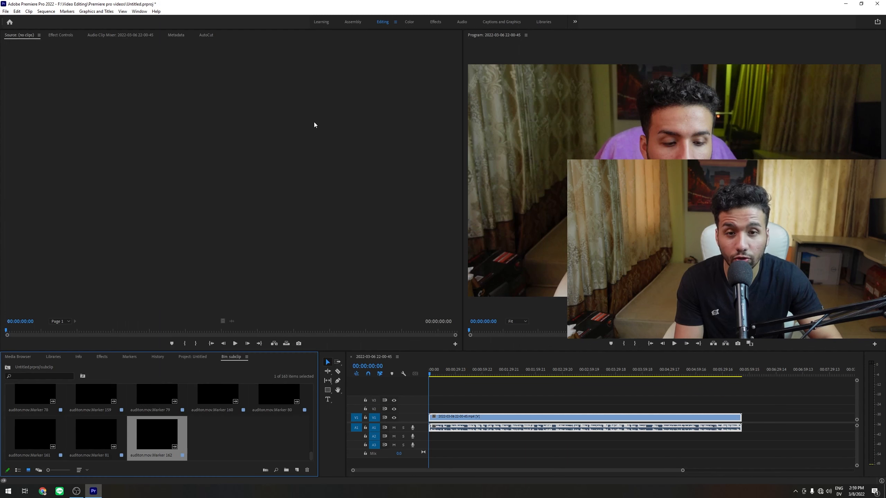
- Switch the bin to list view and delete the main auditon.mov clip, keeping its marker subclips
{"action": "left_click", "coordinate": [17, 470]}
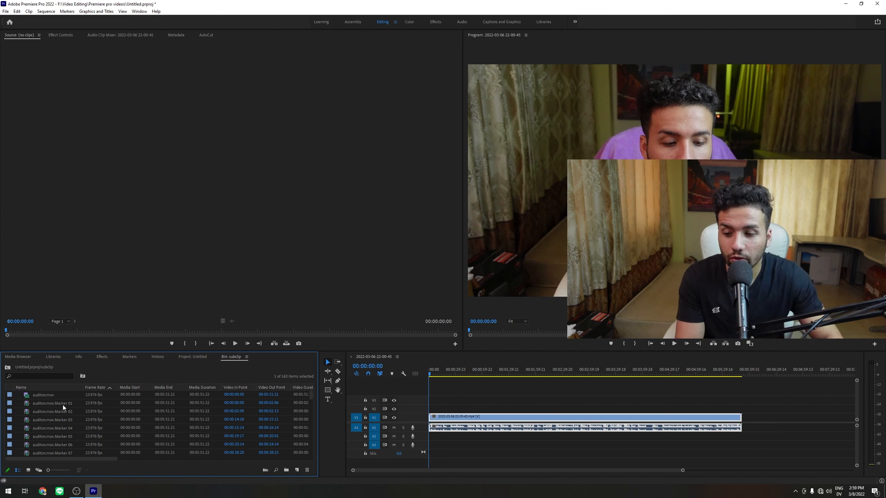
{"action": "left_click", "coordinate": [32, 398]}
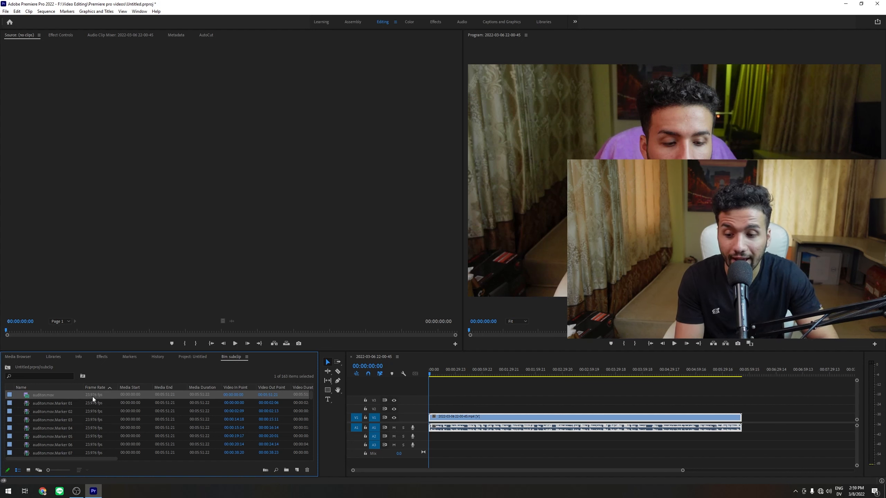
{"action": "key", "text": "alt+semicolon"}
{"action": "key", "text": "Escape"}
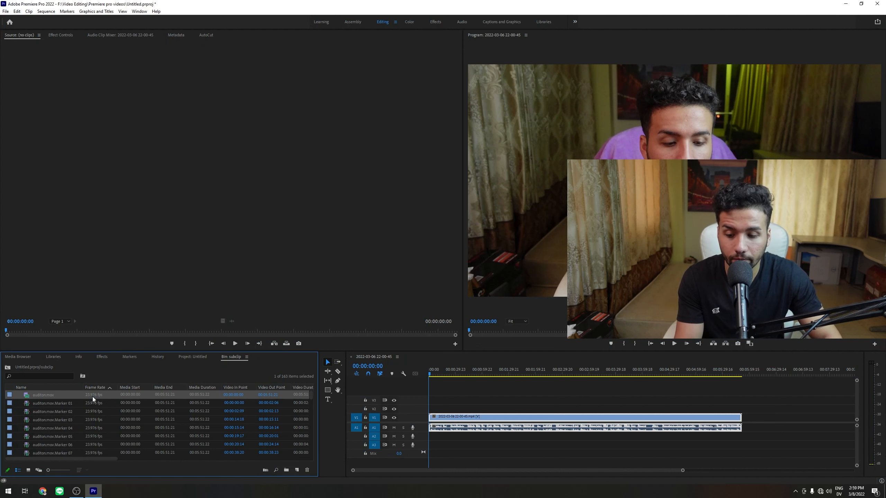
{"action": "key", "text": "Delete"}
- Scroll through the marker subclips listed in the subclip bin
{"action": "left_click", "coordinate": [78, 396]}
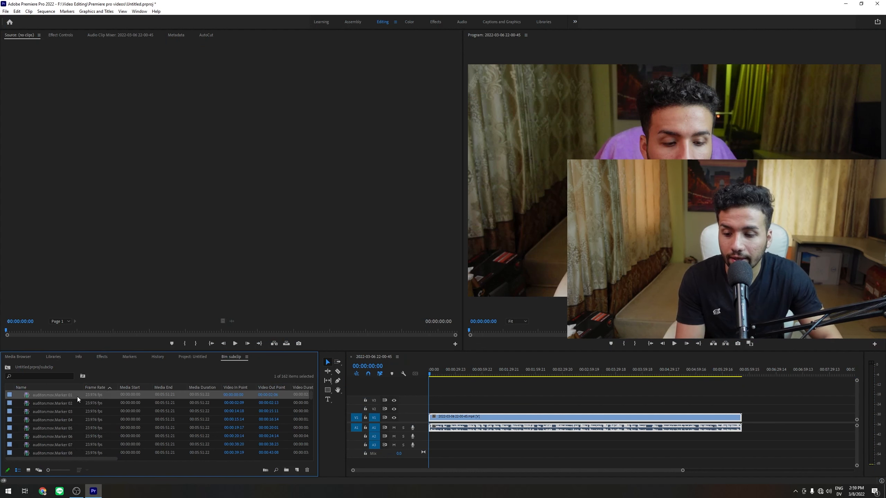
{"action": "scroll", "coordinate": [78, 397], "scroll_direction": "down", "scroll_amount": 2}
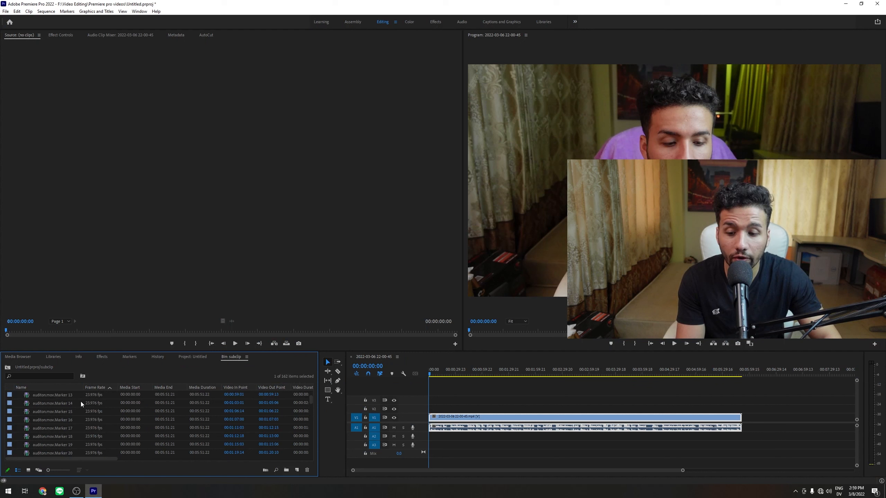
{"action": "scroll", "coordinate": [310, 419], "scroll_direction": "up", "scroll_amount": 7}
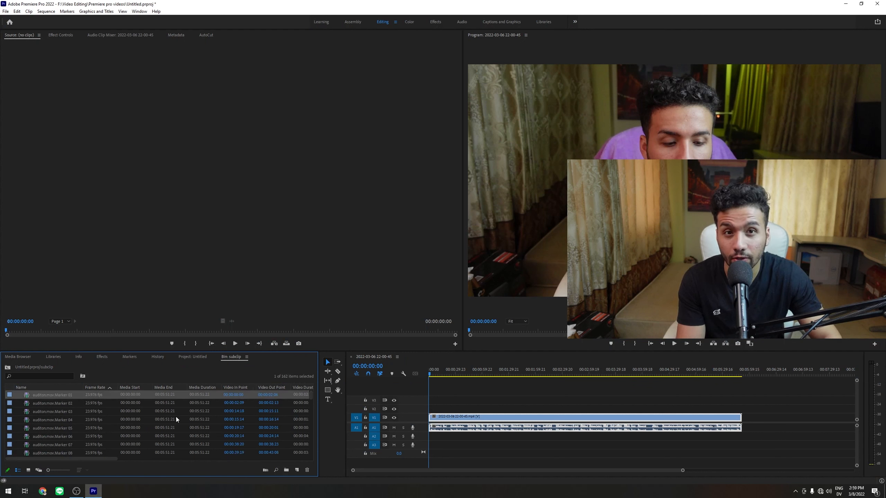
{"action": "left_click", "coordinate": [79, 395]}
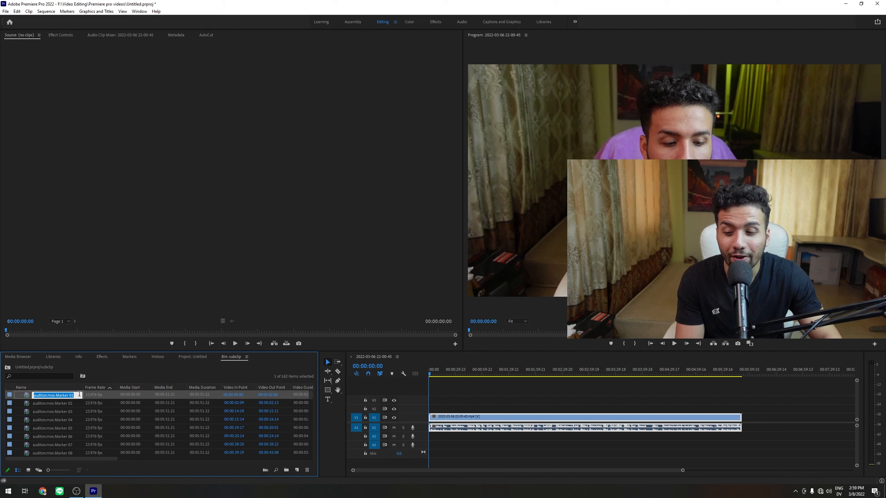
{"action": "left_click", "coordinate": [93, 394]}
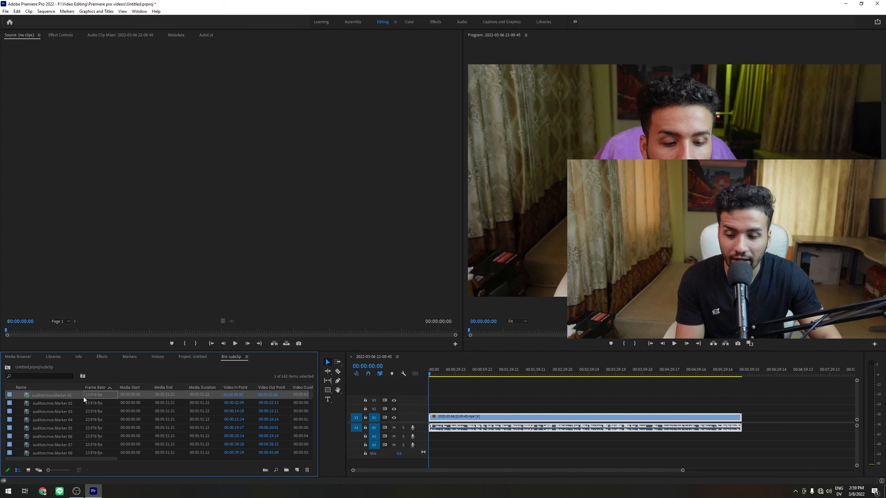
- Select all subclips and create a single multicam source sequence synchronized by Timecode, with Camera Label track assignments
{"action": "key", "text": "ctrl+a"}
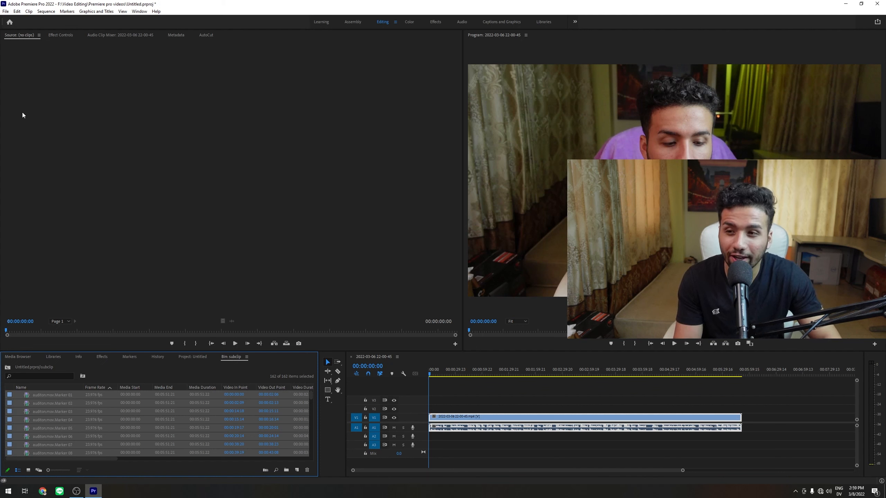
{"action": "left_click", "coordinate": [31, 12]}
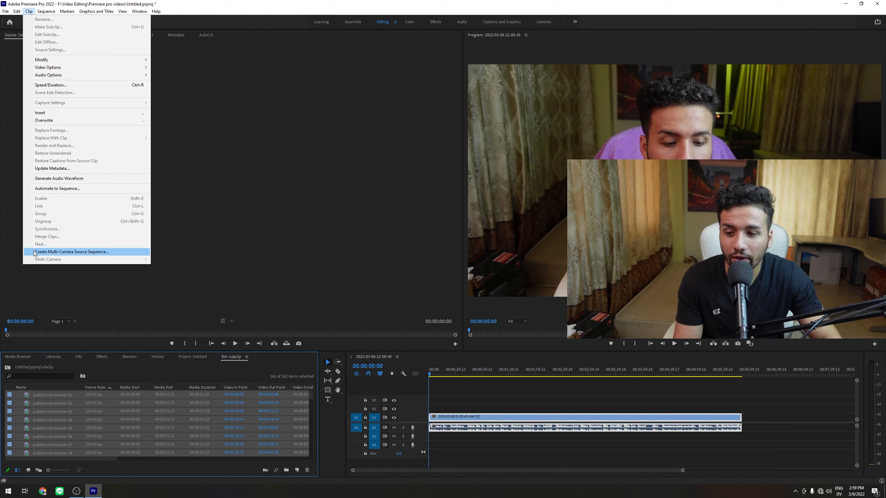
{"action": "left_click", "coordinate": [57, 251]}
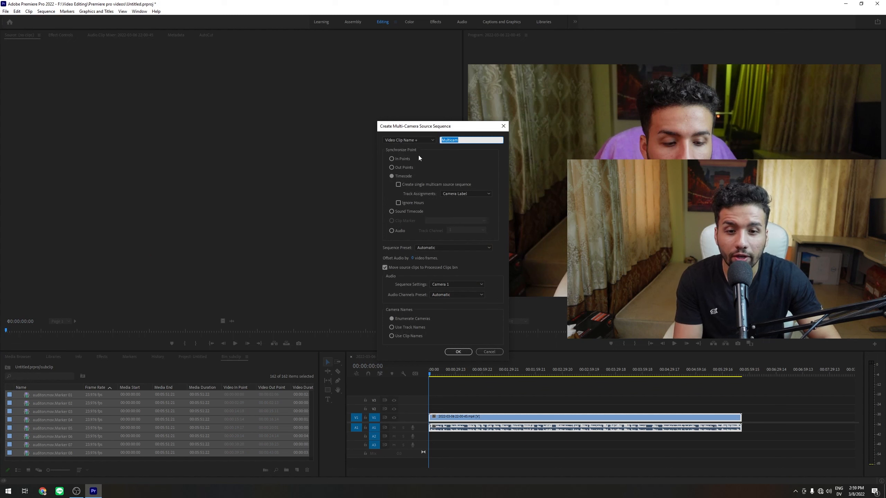
{"action": "left_click", "coordinate": [396, 178]}
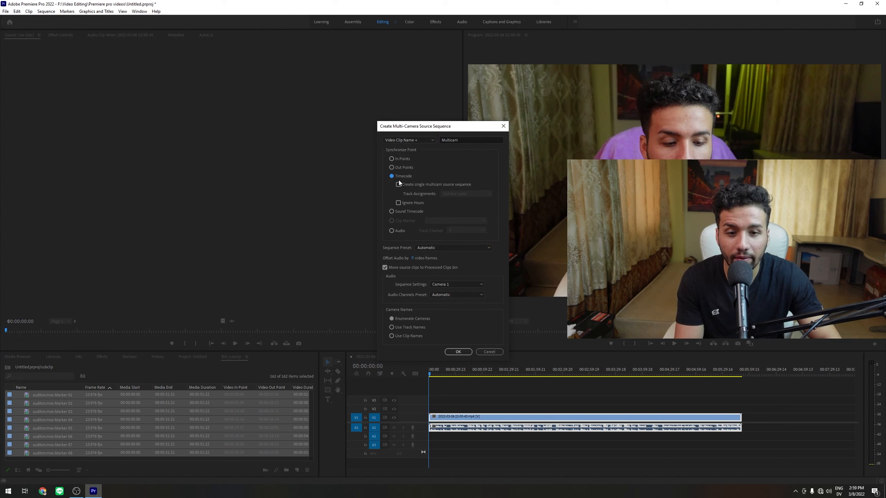
{"action": "left_click", "coordinate": [397, 183]}
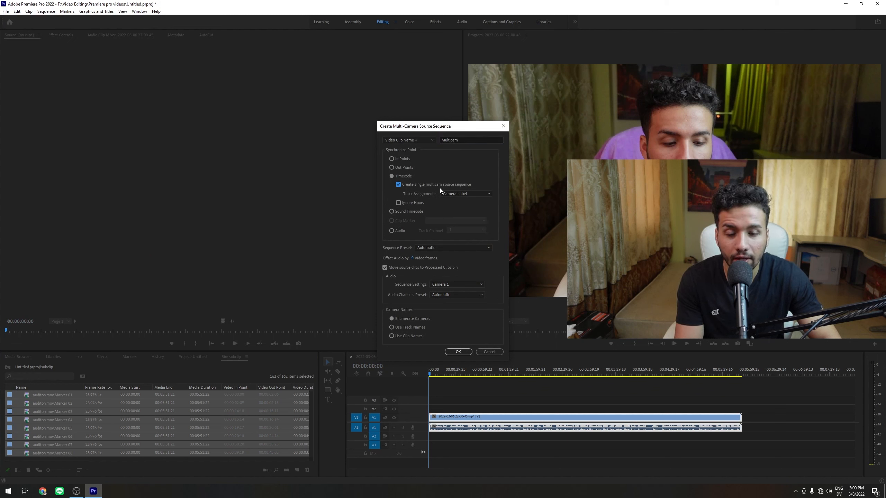
{"action": "left_click", "coordinate": [463, 195]}
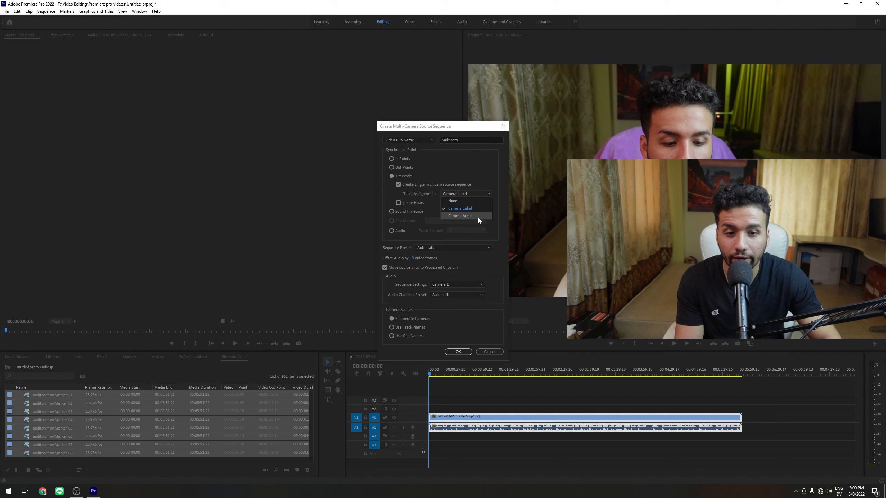
{"action": "left_click", "coordinate": [457, 209]}
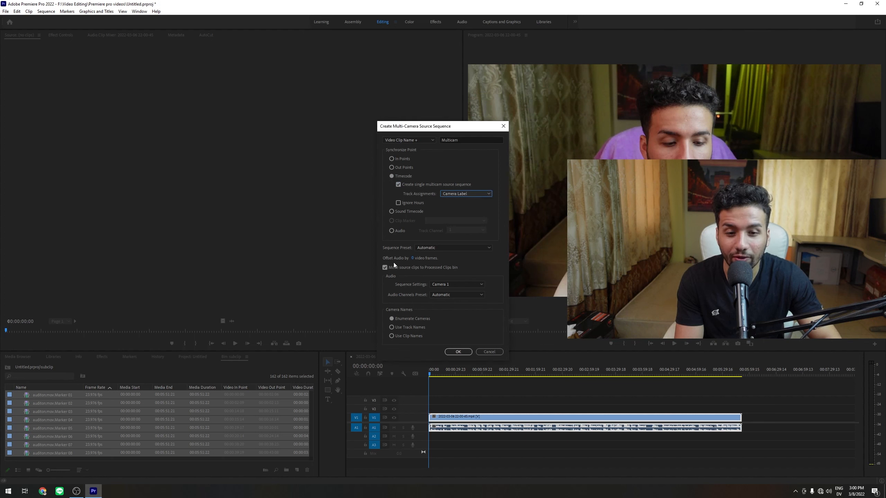
{"action": "left_click", "coordinate": [457, 352]}
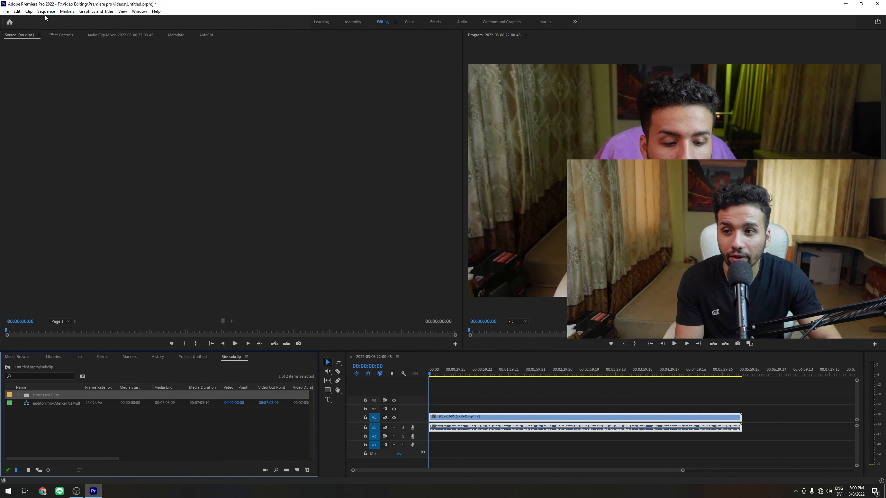
{"action": "left_click", "coordinate": [83, 423]}
{"action": "left_click", "coordinate": [64, 404]}
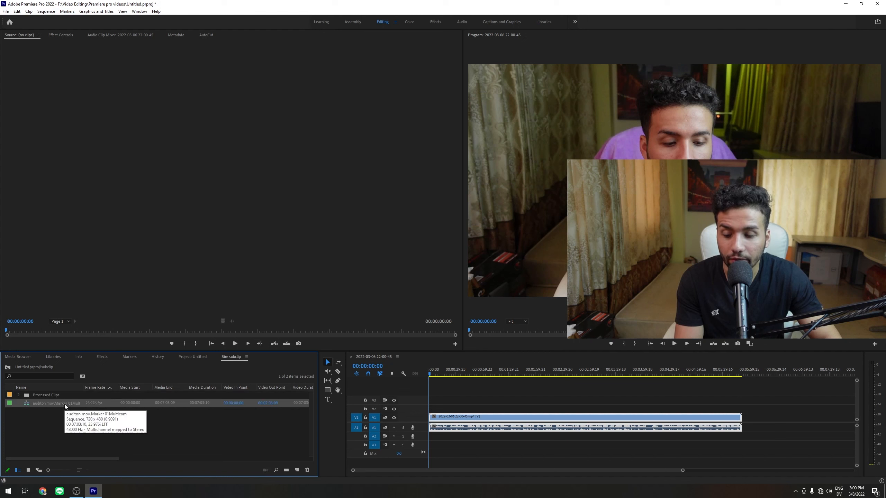